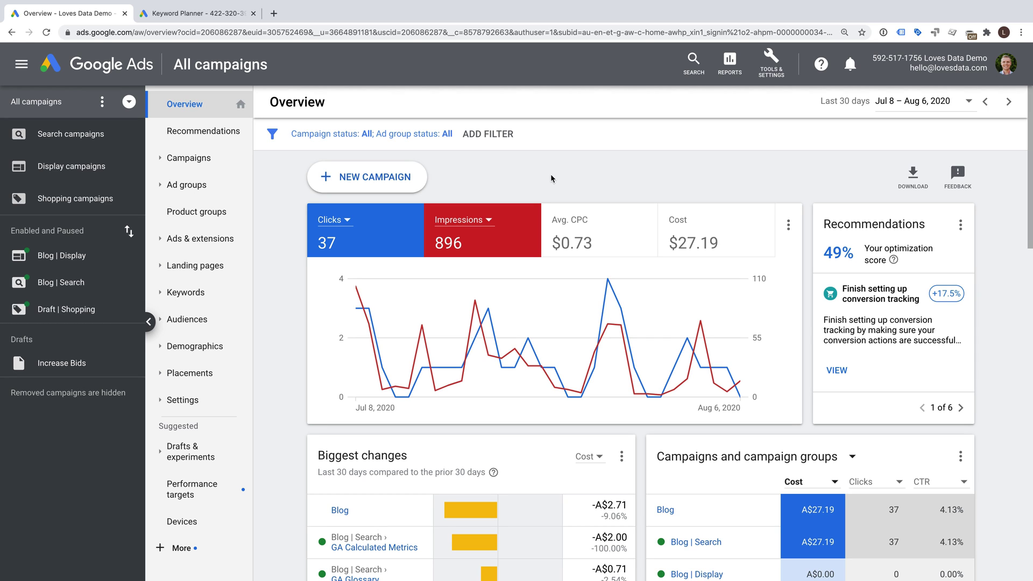
In Keyword Planner's Discover new keywords, enter the seed 'fruit and vegetable delivery'.
{"action": "left_click", "coordinate": [771, 59]}
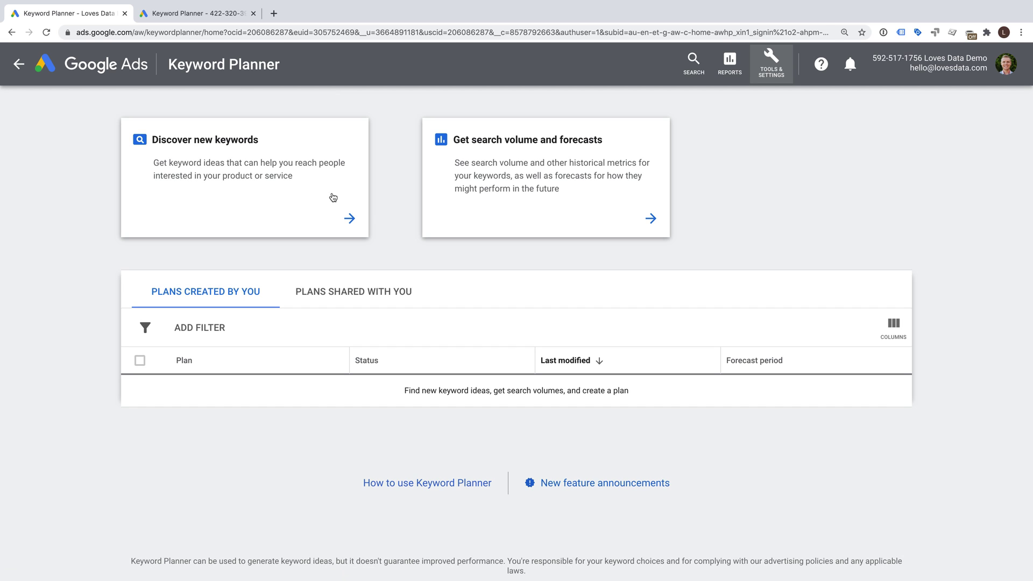
{"action": "left_click", "coordinate": [284, 190]}
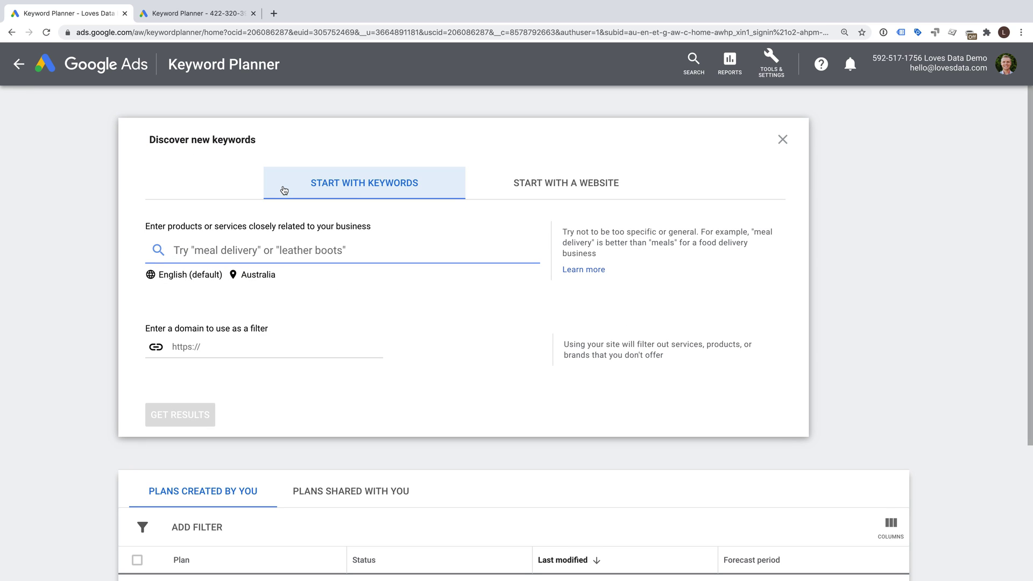
{"action": "type", "text": "f"}
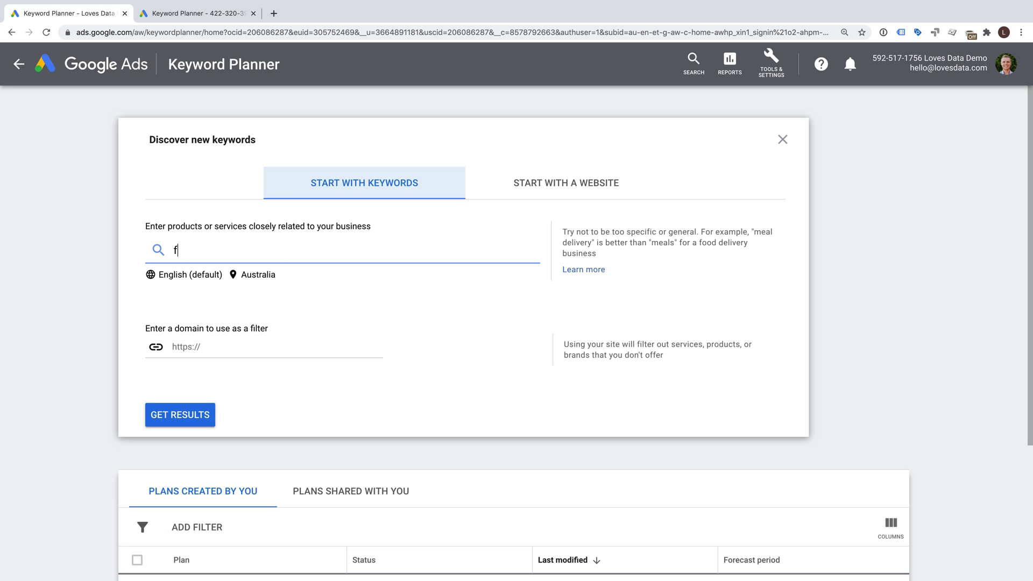
{"action": "type", "text": "ruit and vegetable delivery"}
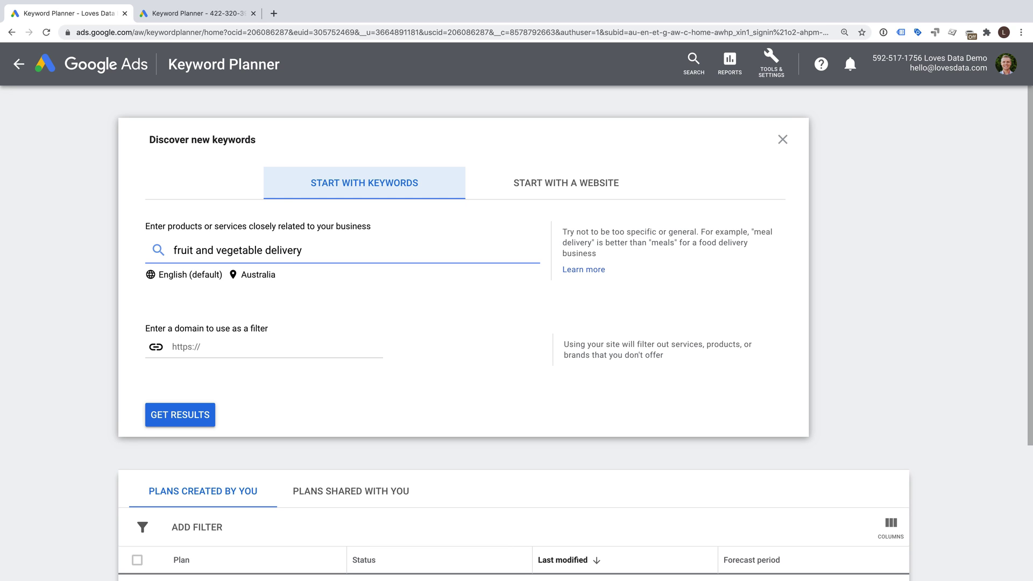
Get results, read the monthly trend chart, and review the 162 keyword ideas.
{"action": "left_click", "coordinate": [185, 419]}
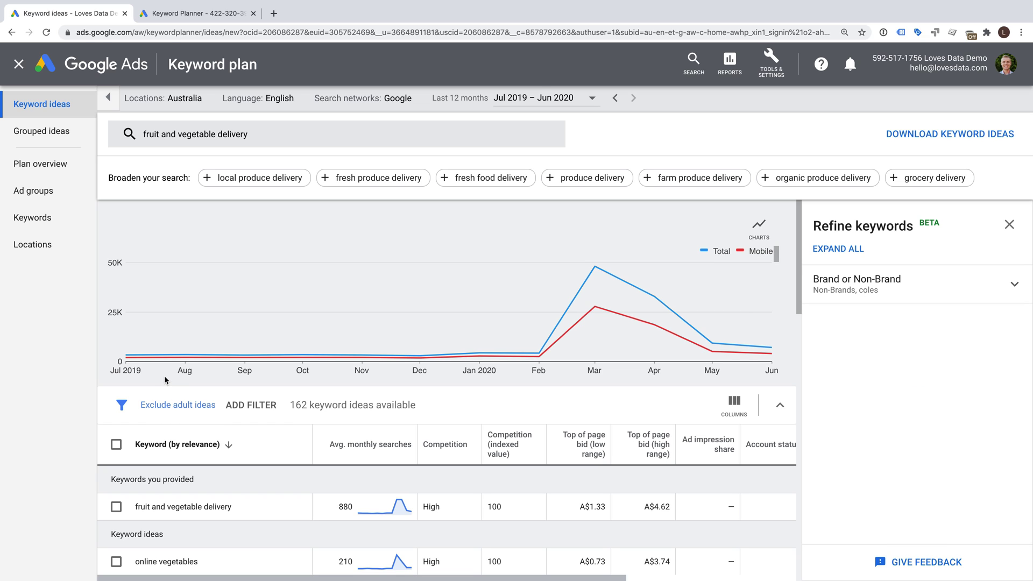
{"action": "mouse_move", "coordinate": [152, 359]}
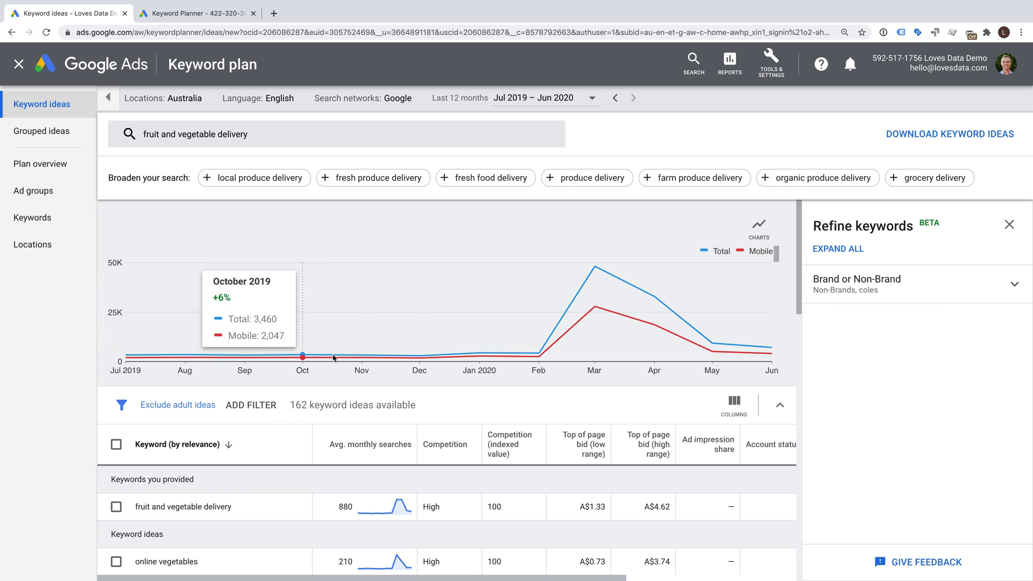
{"action": "mouse_move", "coordinate": [590, 325]}
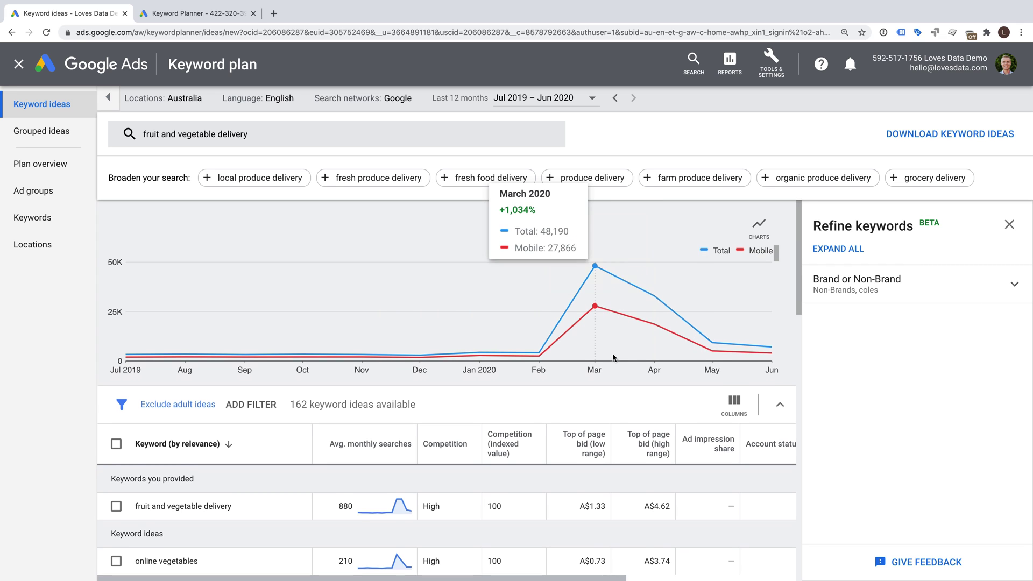
{"action": "scroll", "coordinate": [614, 358], "scroll_direction": "down", "scroll_amount": 2}
{"action": "scroll", "coordinate": [614, 358], "scroll_direction": "down", "scroll_amount": 1}
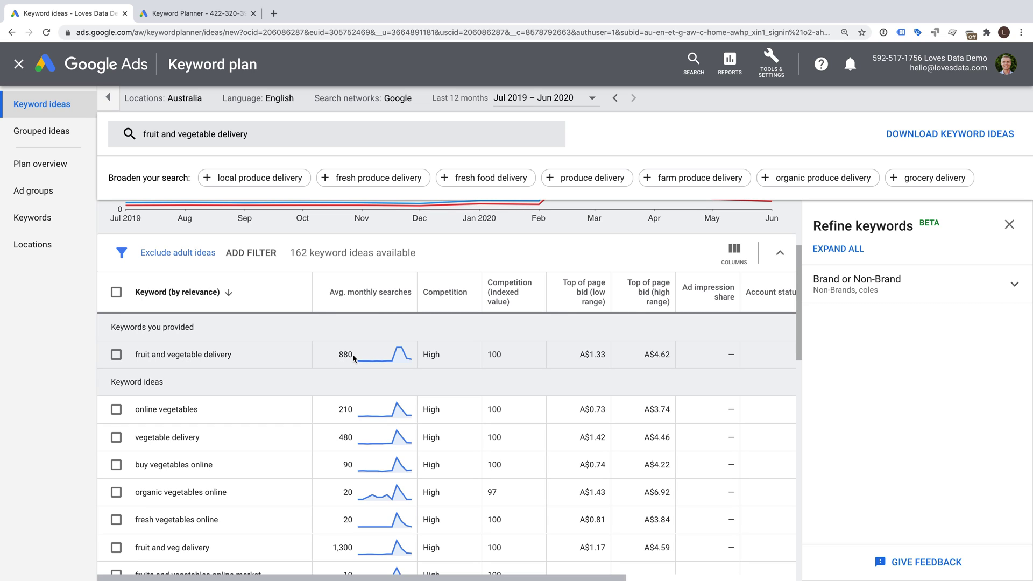
{"action": "scroll", "coordinate": [353, 371], "scroll_direction": "down", "scroll_amount": 1}
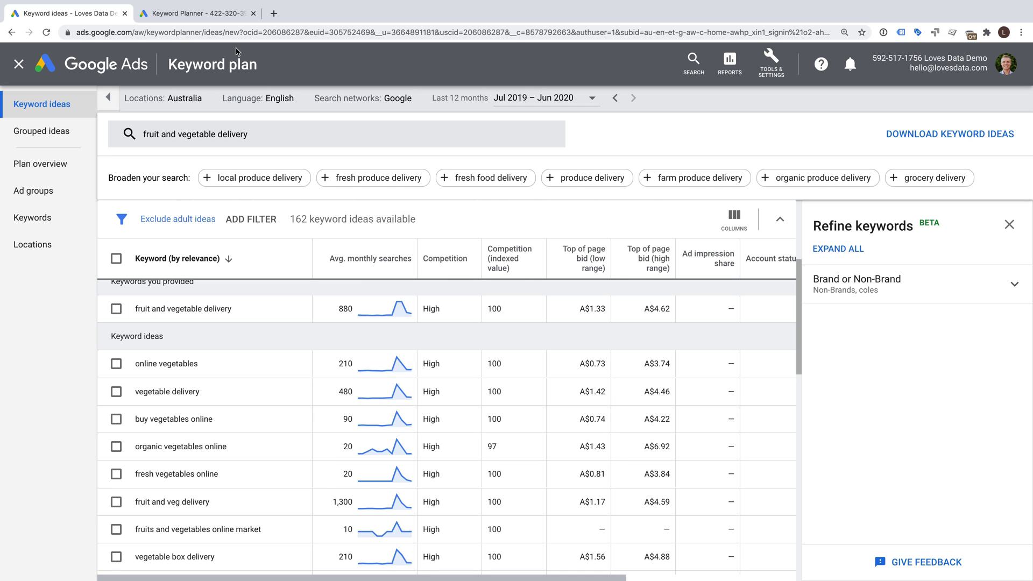
In the second account's tab, get keyword ideas for 'fruit and vegetable delivery'.
{"action": "left_click", "coordinate": [227, 16]}
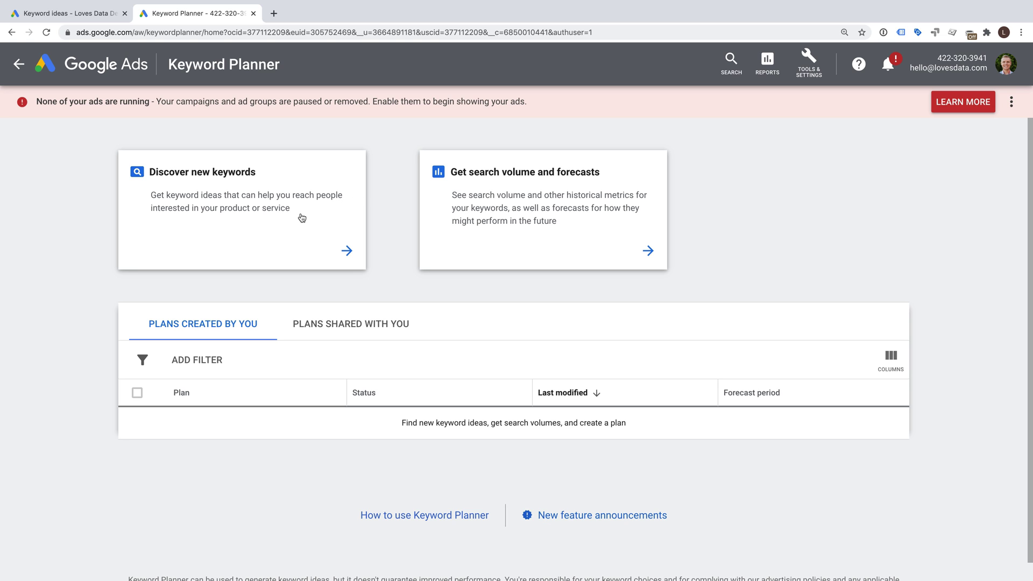
{"action": "left_click", "coordinate": [301, 217]}
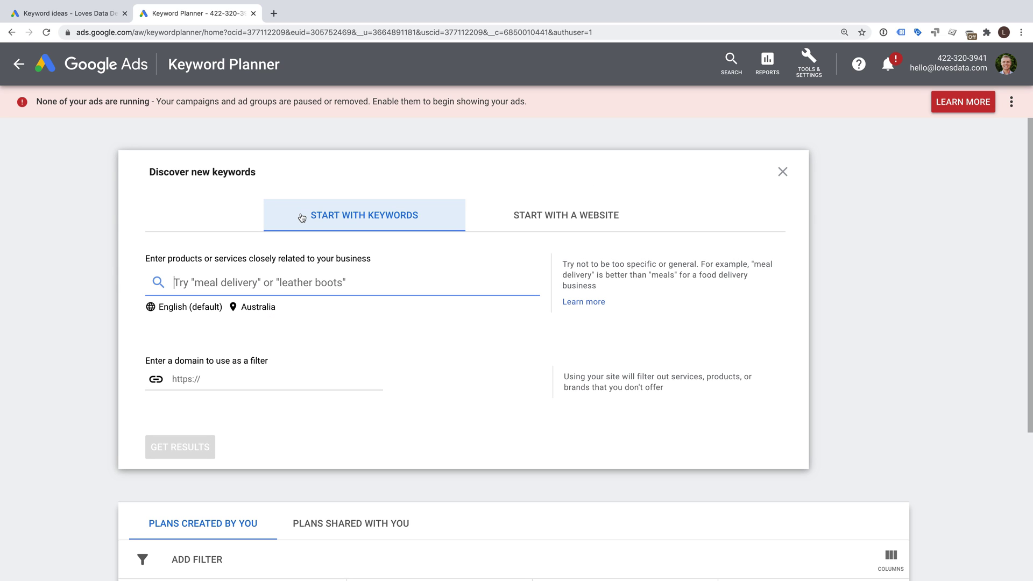
{"action": "type", "text": "fruit and b"}
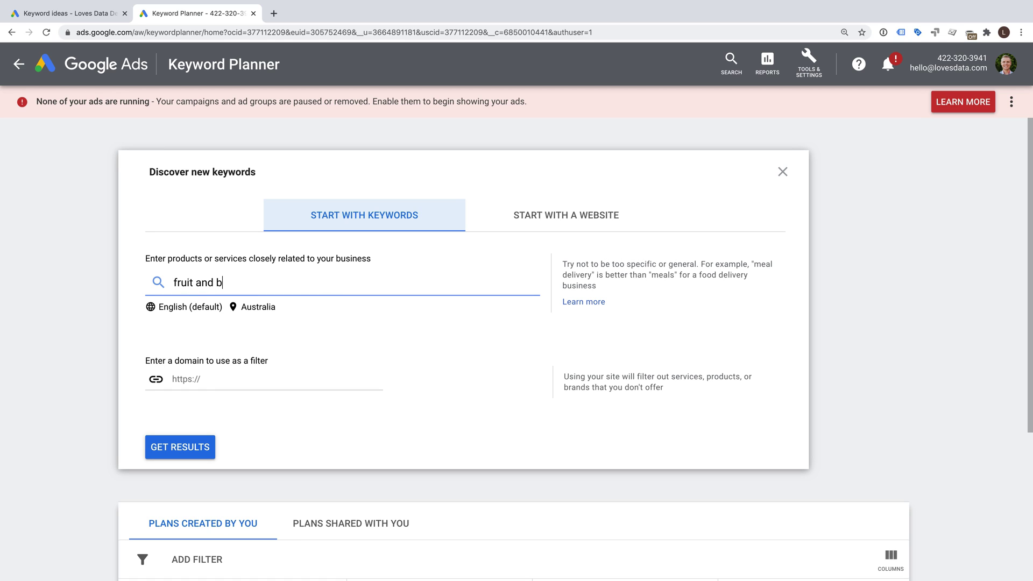
{"action": "key", "text": "BackSpace"}
{"action": "type", "text": "vegetable delivery"}
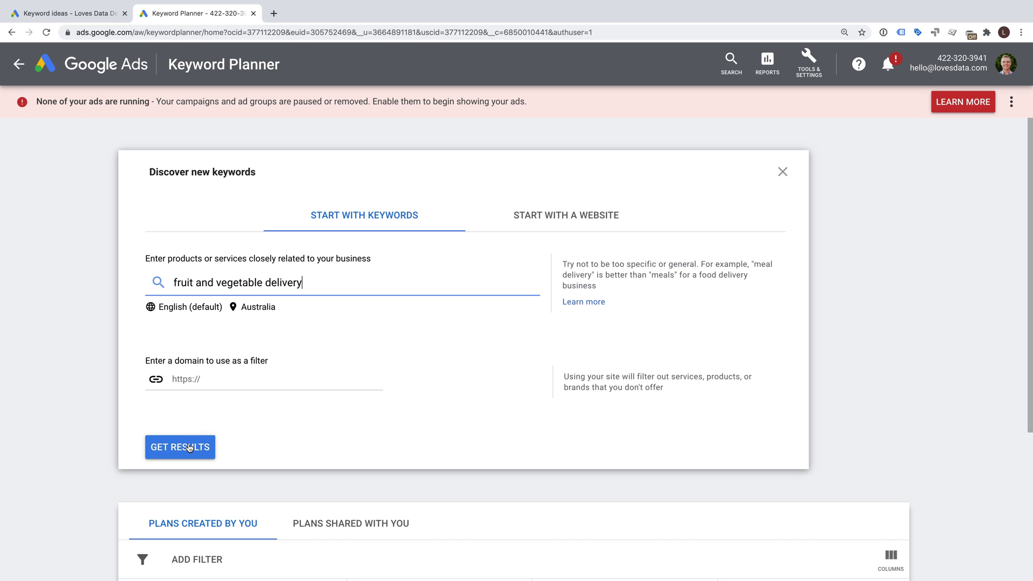
{"action": "left_click", "coordinate": [189, 448]}
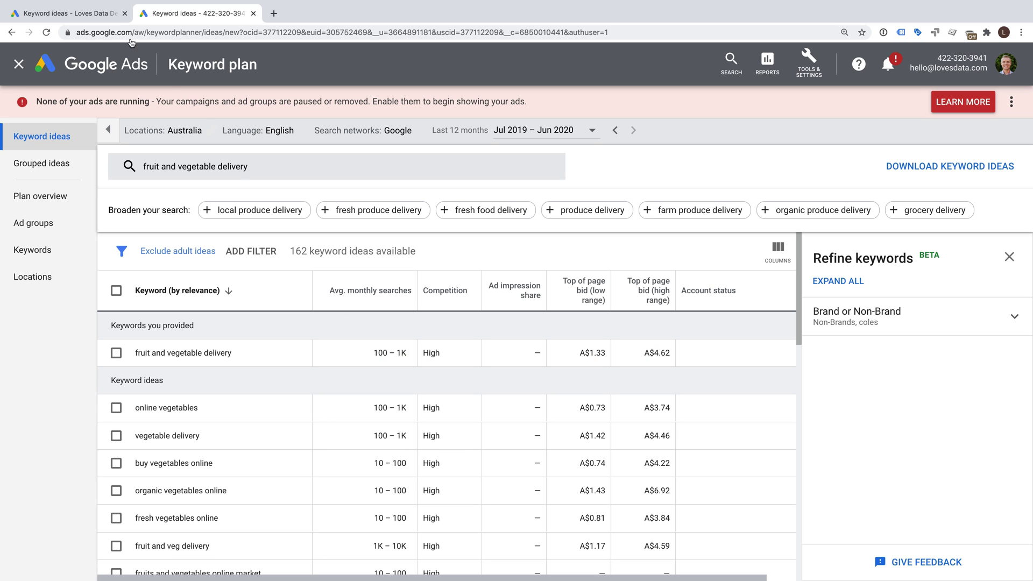
Back in the first account's tab, rerun Discover new keywords for 'fruit and vegetable delivery'.
{"action": "left_click", "coordinate": [78, 18]}
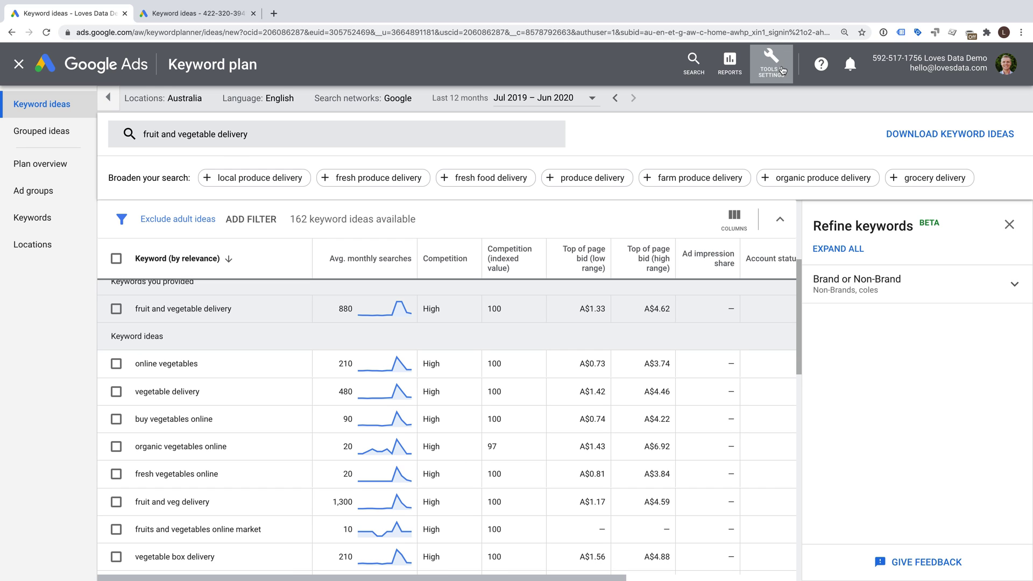
{"action": "left_click", "coordinate": [758, 73]}
{"action": "left_click", "coordinate": [243, 158]}
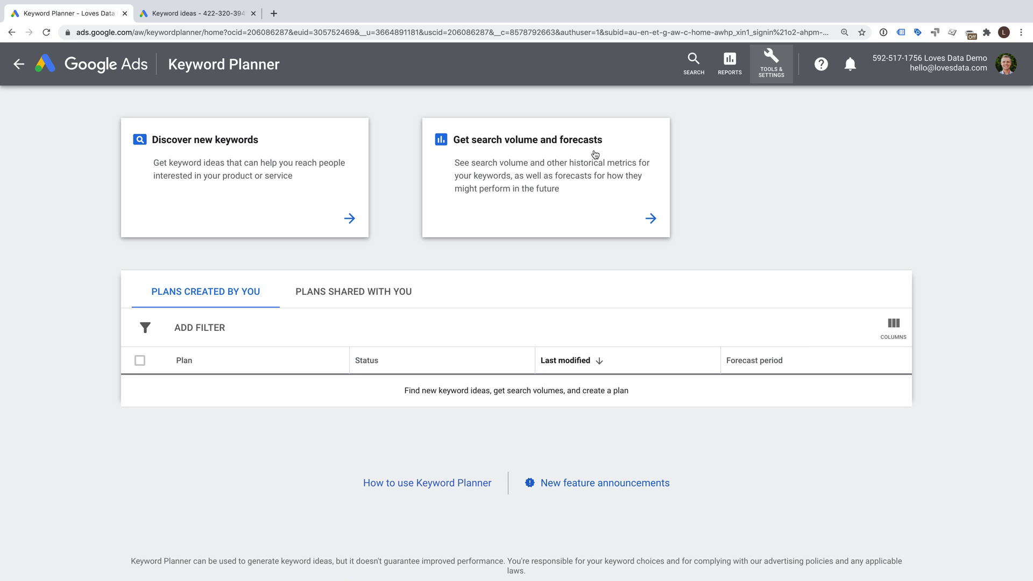
{"action": "left_click", "coordinate": [253, 217]}
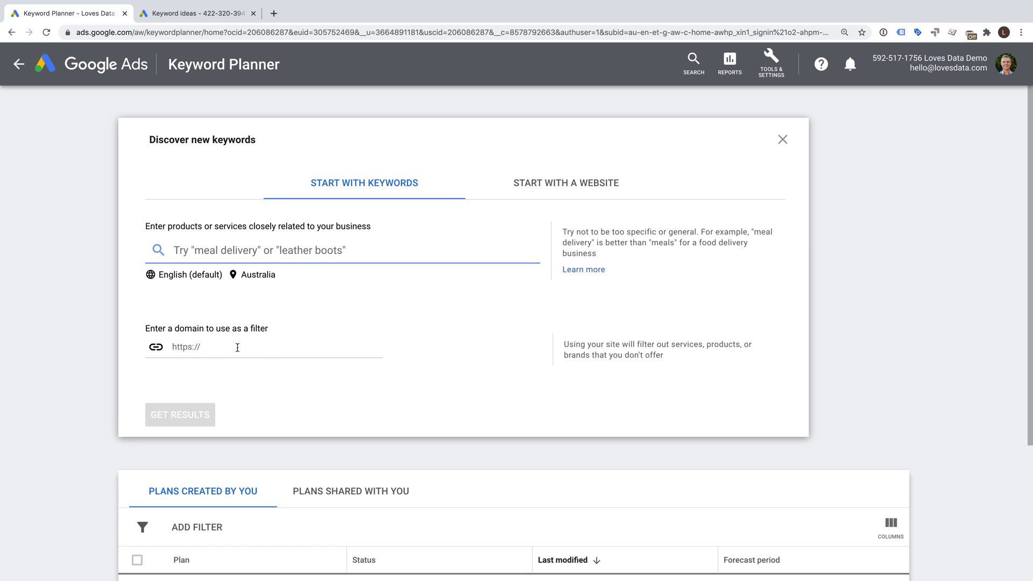
{"action": "type", "text": "fruit an"}
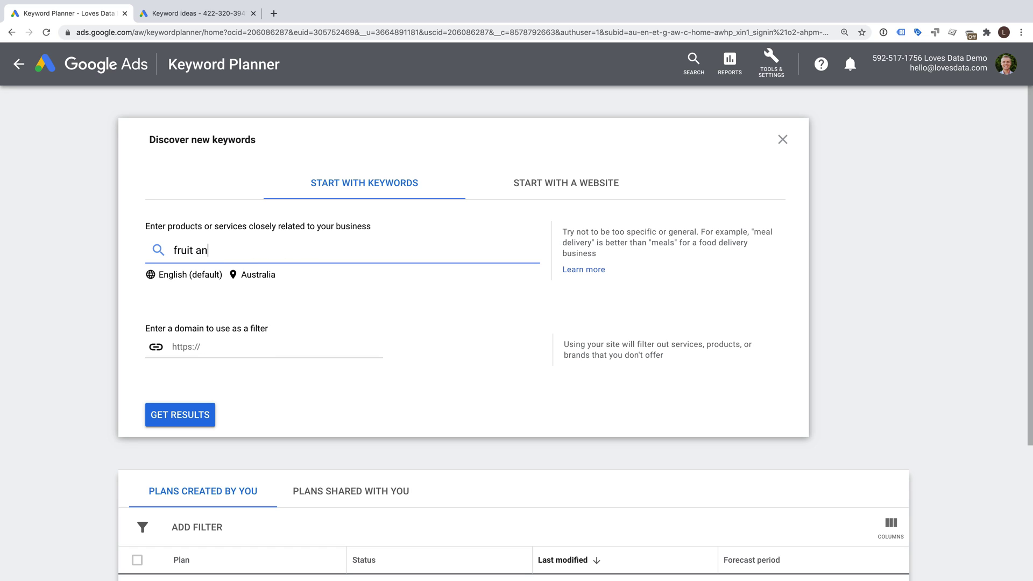
{"action": "type", "text": "d vegetable delivery"}
{"action": "left_click", "coordinate": [168, 412]}
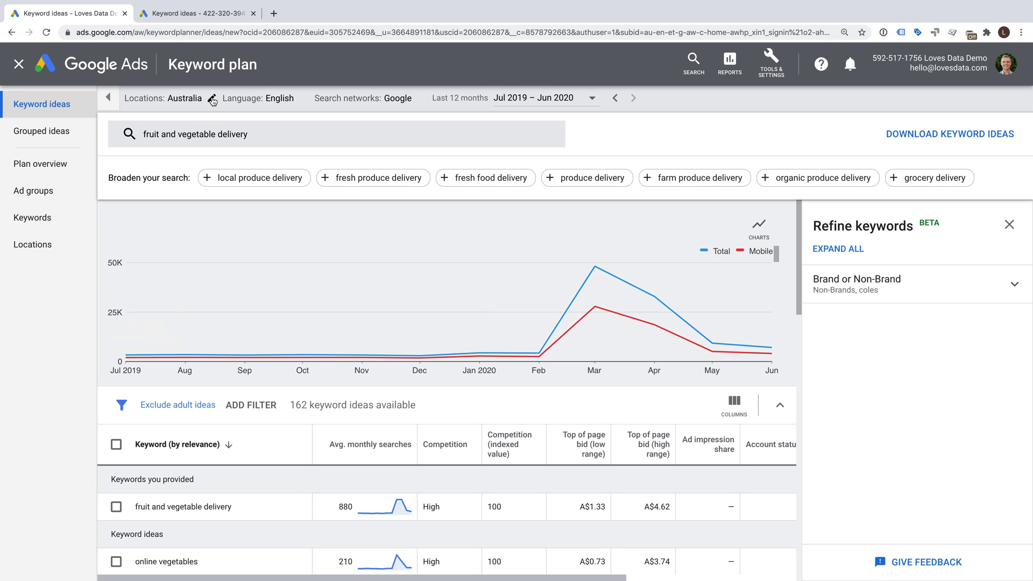
Change the targeted location from Australia to the United States.
{"action": "left_click", "coordinate": [212, 98]}
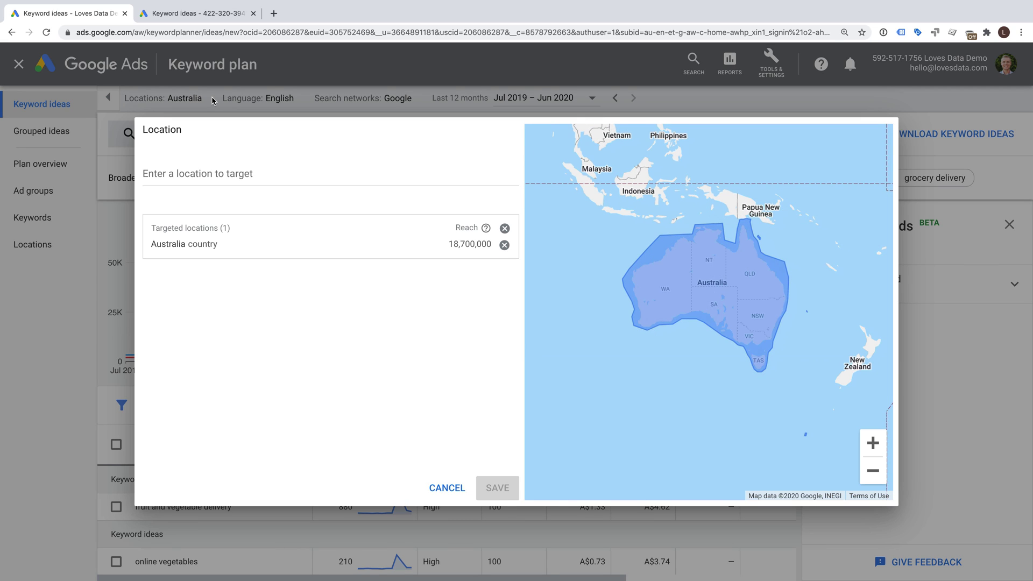
{"action": "left_click", "coordinate": [249, 173]}
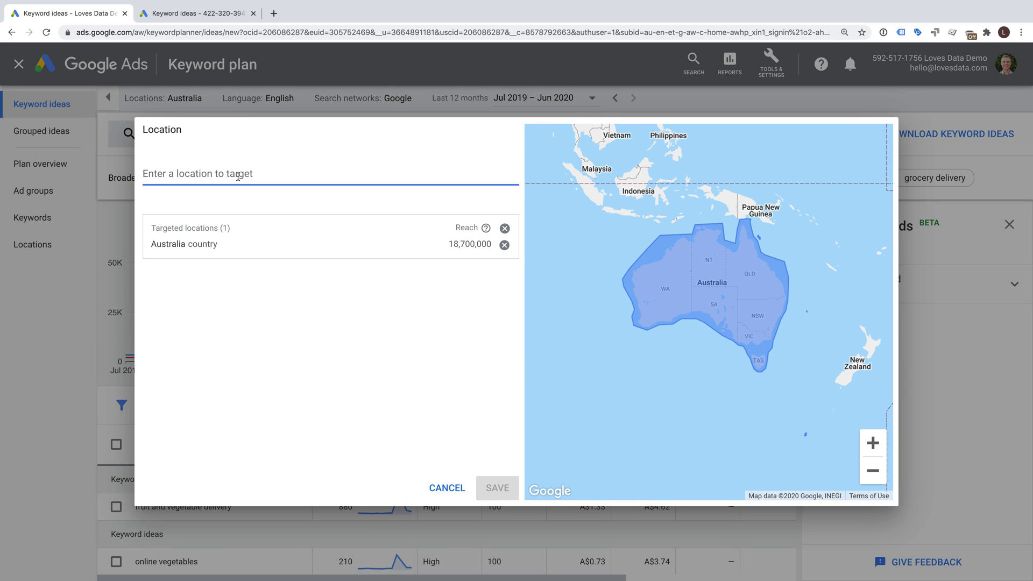
{"action": "type", "text": "united"}
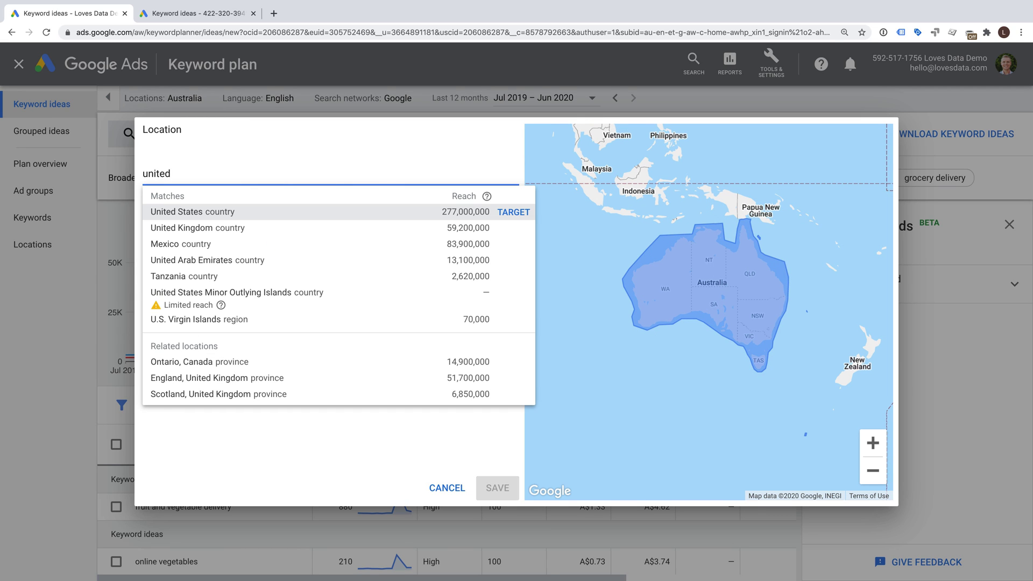
{"action": "left_click", "coordinate": [513, 212]}
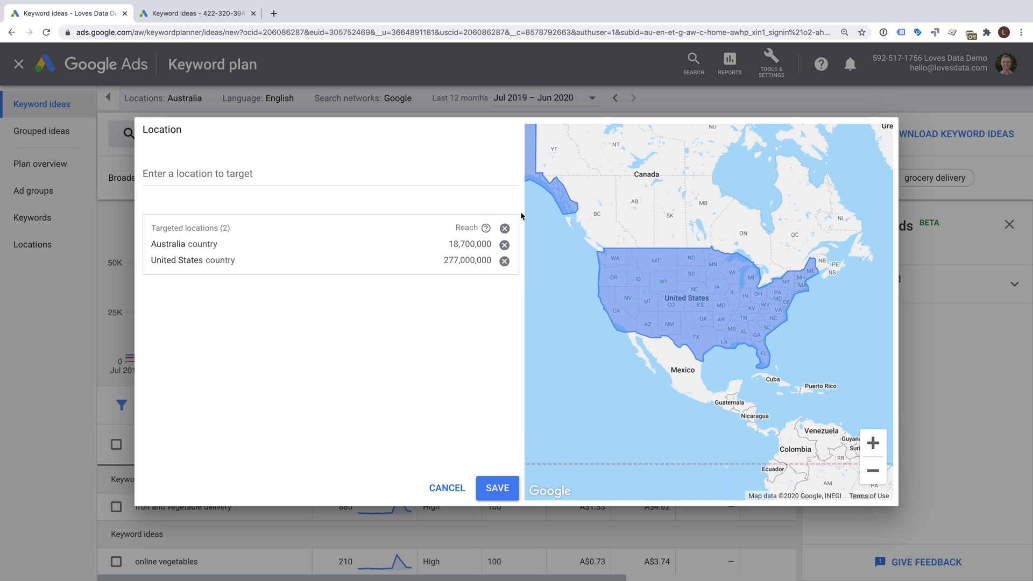
{"action": "left_click", "coordinate": [504, 244]}
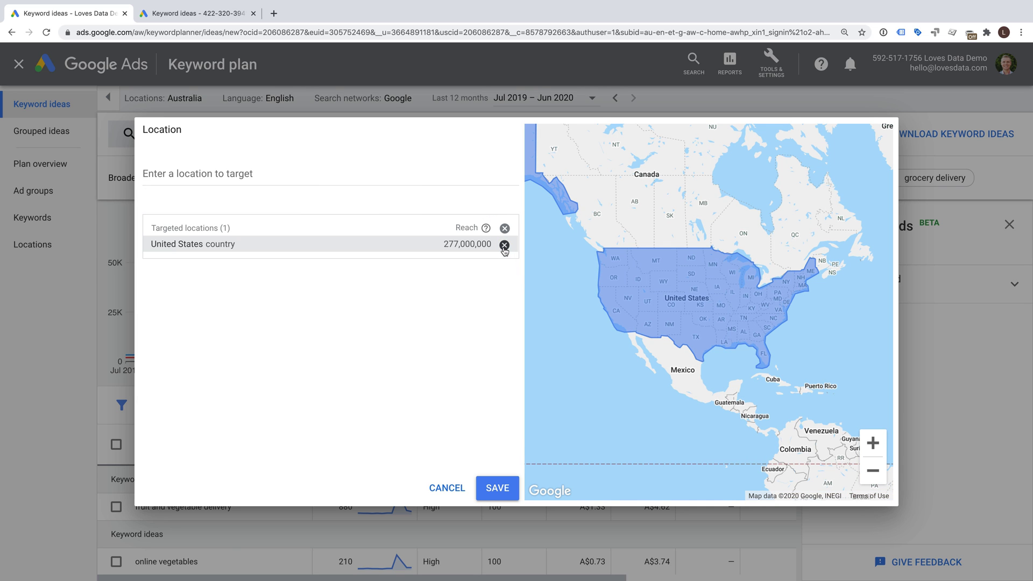
{"action": "left_click", "coordinate": [497, 487]}
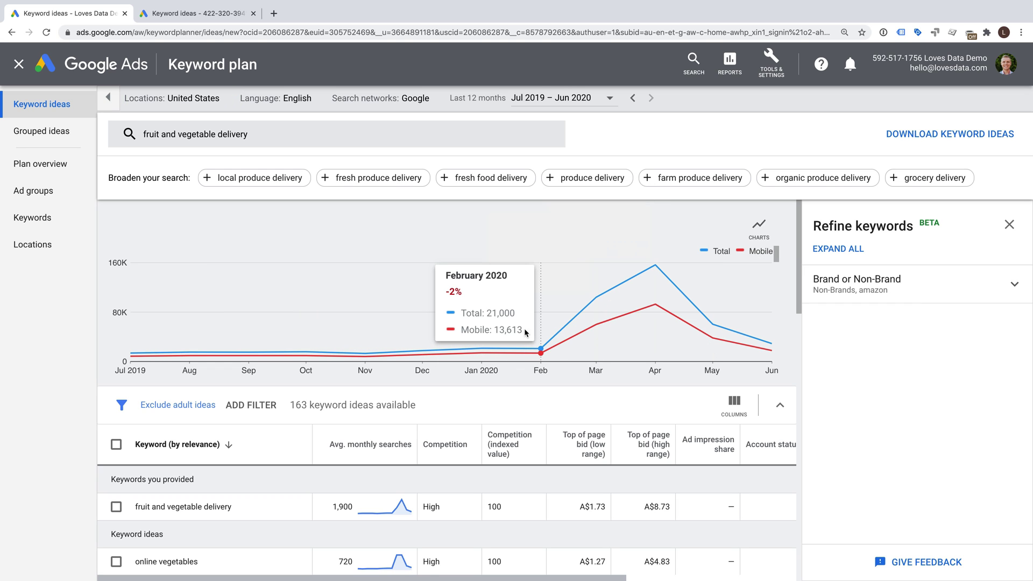
Set the date range to the last 12 months, Jul 2019 – Jun 2020.
{"action": "left_click", "coordinate": [574, 102]}
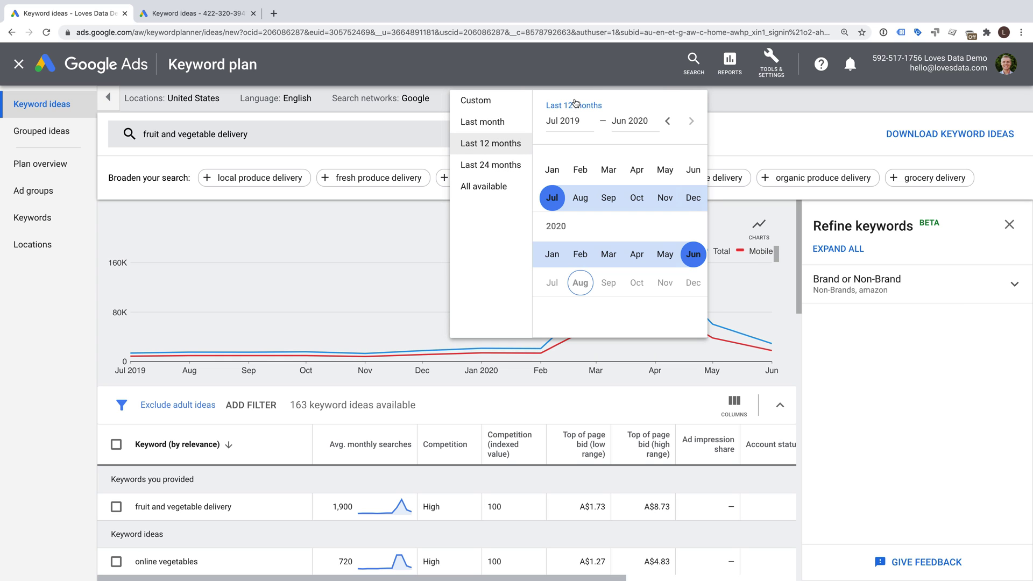
{"action": "left_click", "coordinate": [502, 128]}
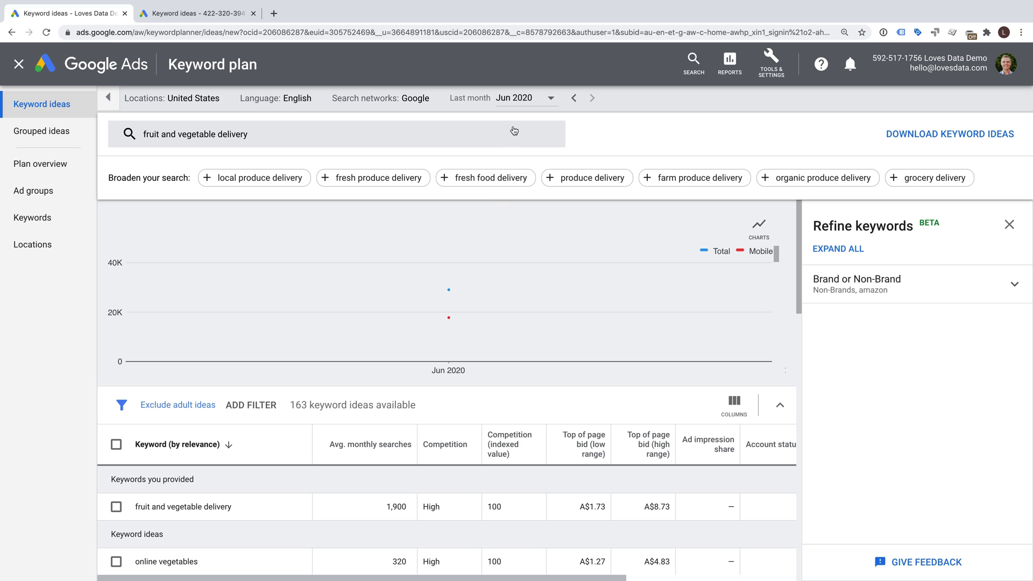
{"action": "left_click", "coordinate": [528, 102]}
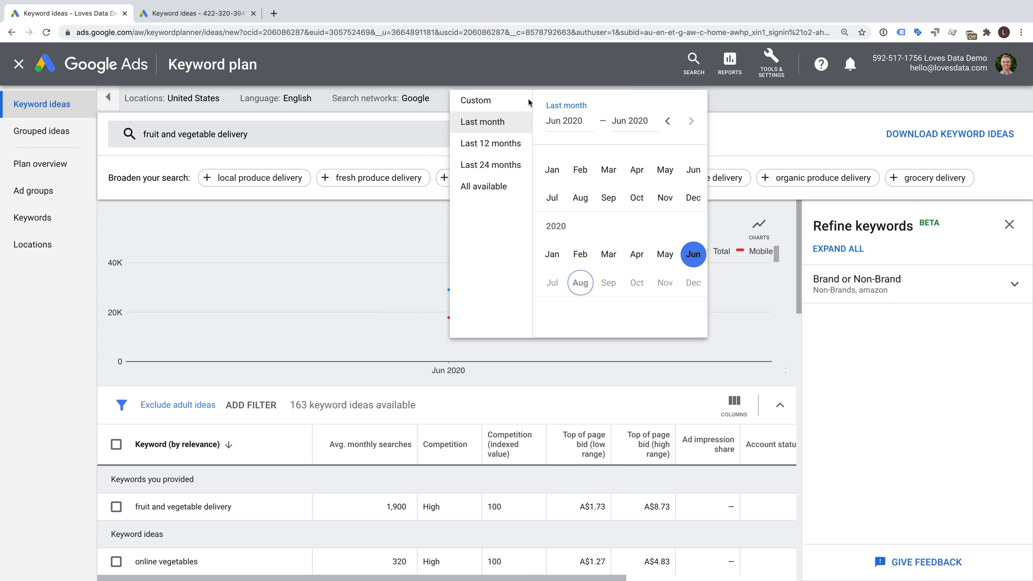
{"action": "left_click", "coordinate": [516, 143]}
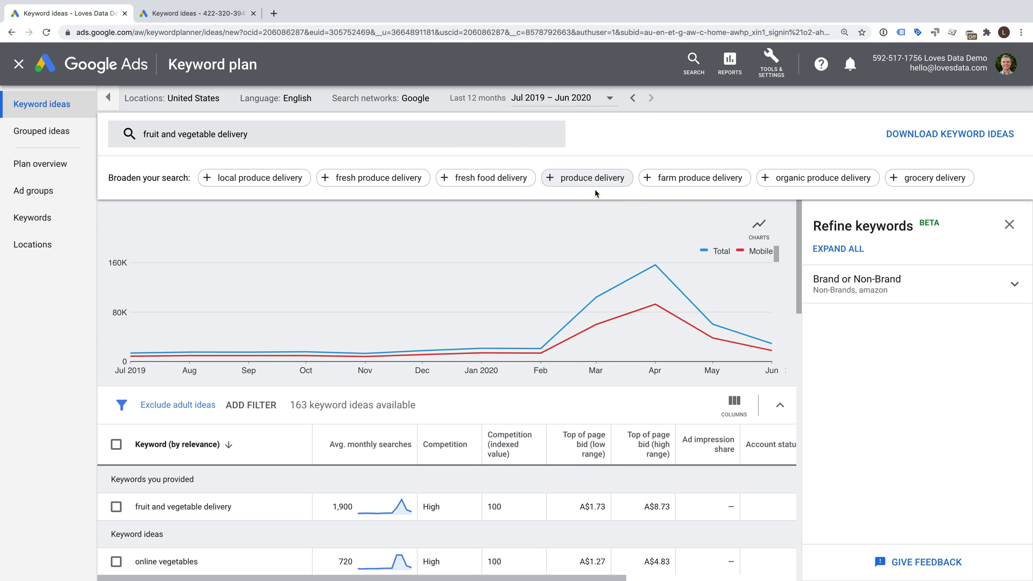
View the chart by device platform, then by location, then back to search volume trends.
{"action": "left_click", "coordinate": [765, 238]}
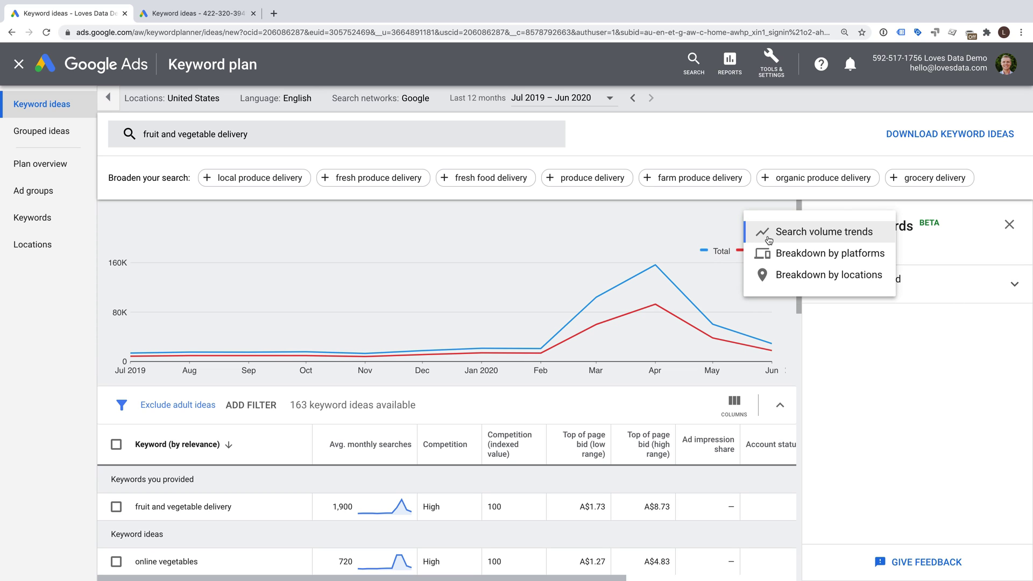
{"action": "left_click", "coordinate": [769, 253]}
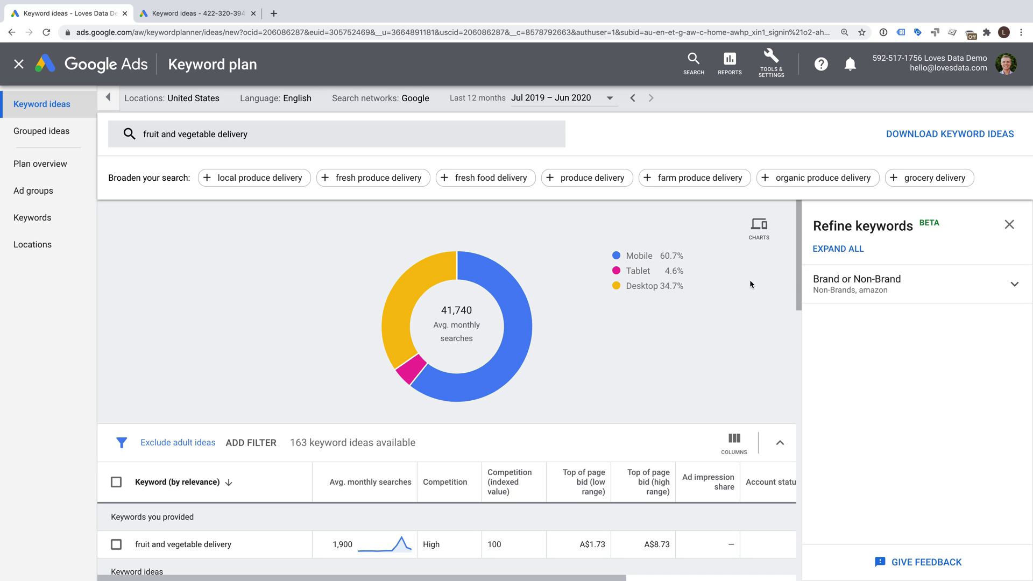
{"action": "left_click", "coordinate": [759, 225]}
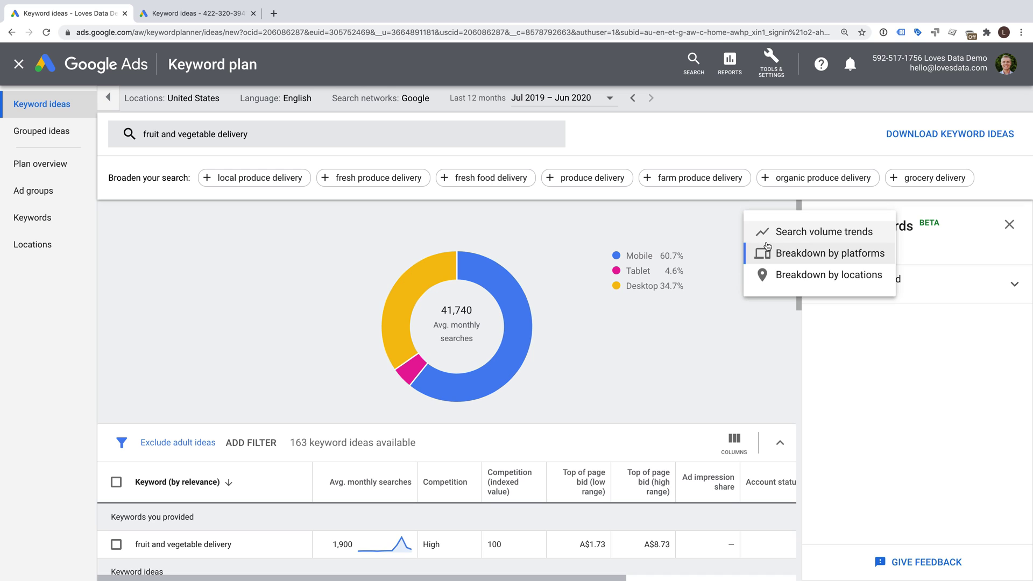
{"action": "left_click", "coordinate": [829, 275]}
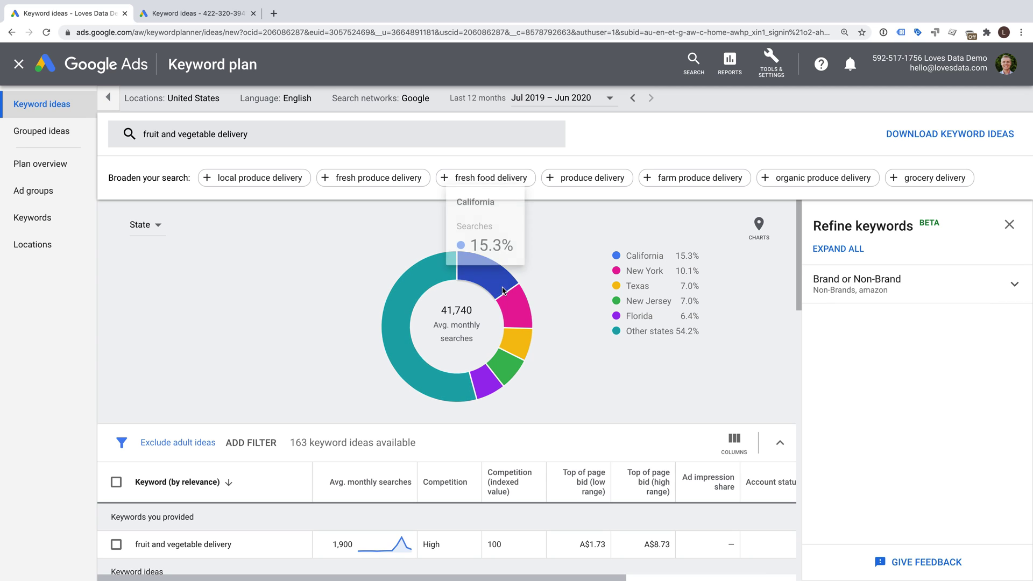
{"action": "mouse_move", "coordinate": [514, 355]}
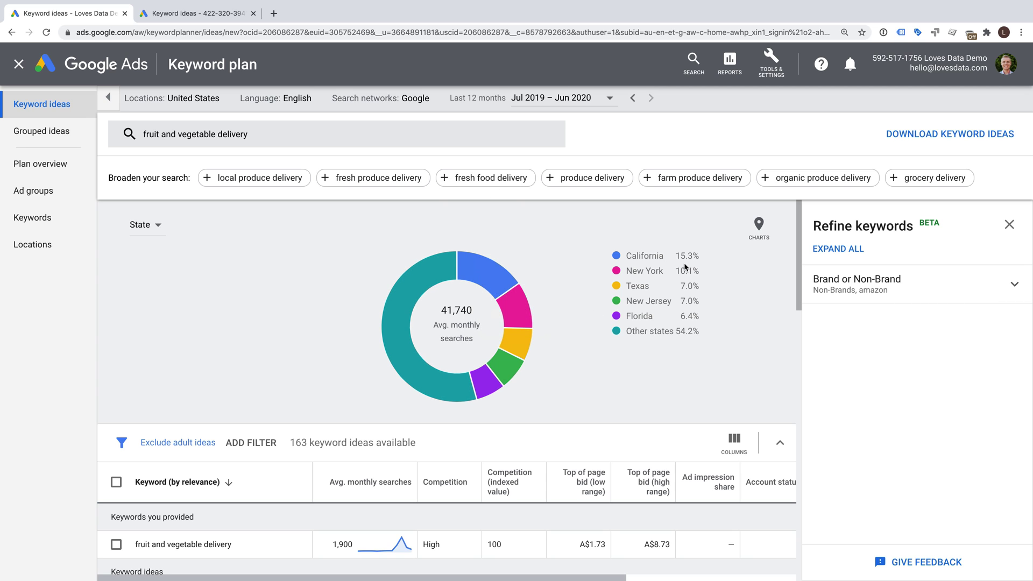
{"action": "left_click", "coordinate": [759, 233]}
{"action": "left_click", "coordinate": [779, 231]}
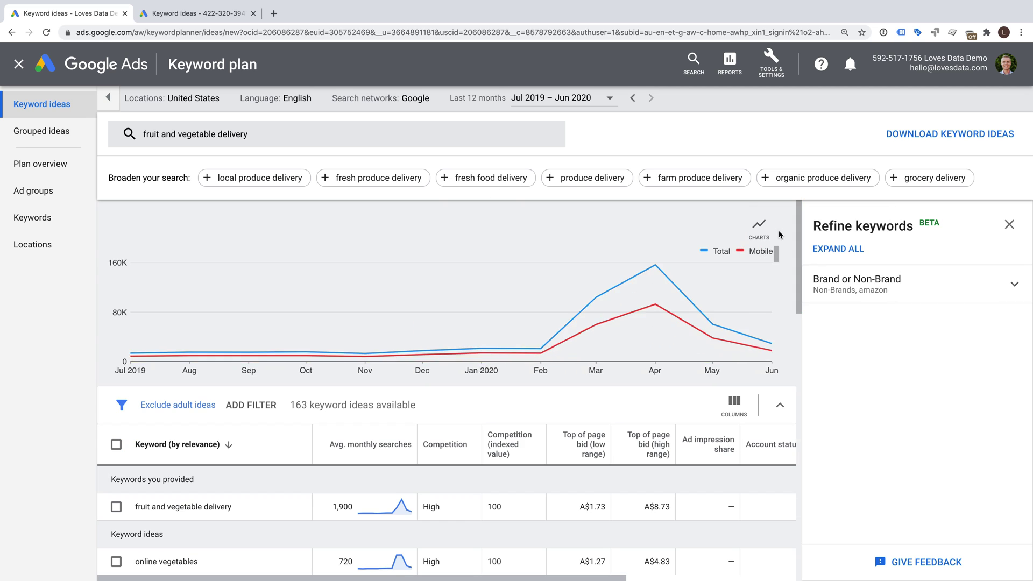
{"action": "scroll", "coordinate": [395, 425], "scroll_direction": "down", "scroll_amount": 2}
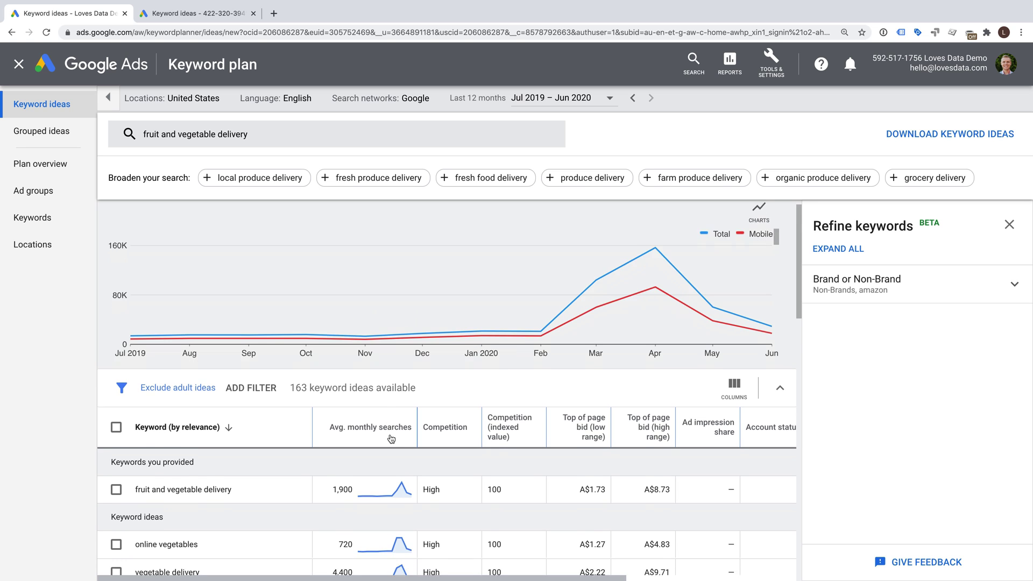
{"action": "scroll", "coordinate": [391, 431], "scroll_direction": "down", "scroll_amount": 1}
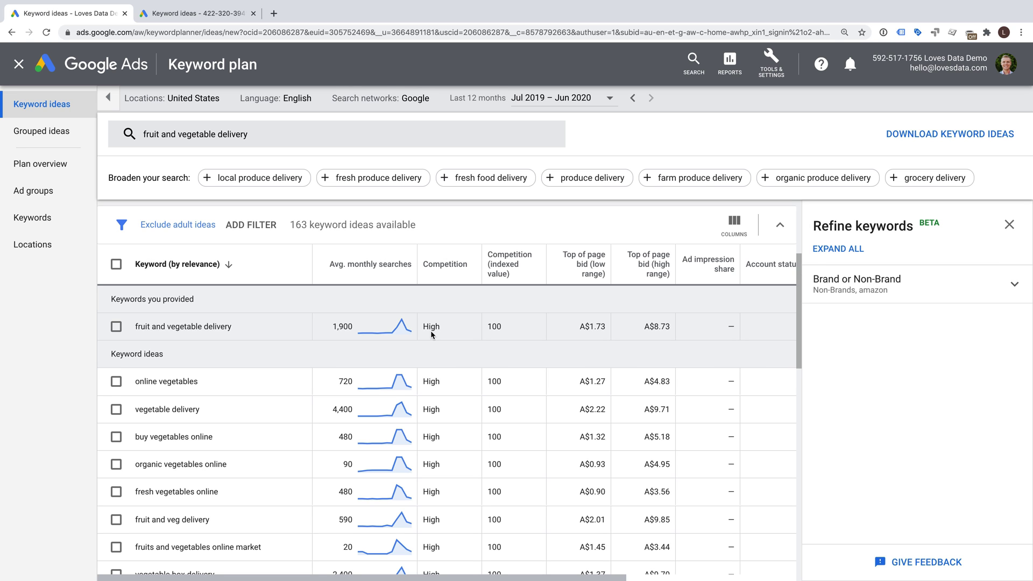
{"action": "scroll", "coordinate": [456, 359], "scroll_direction": "down", "scroll_amount": 4}
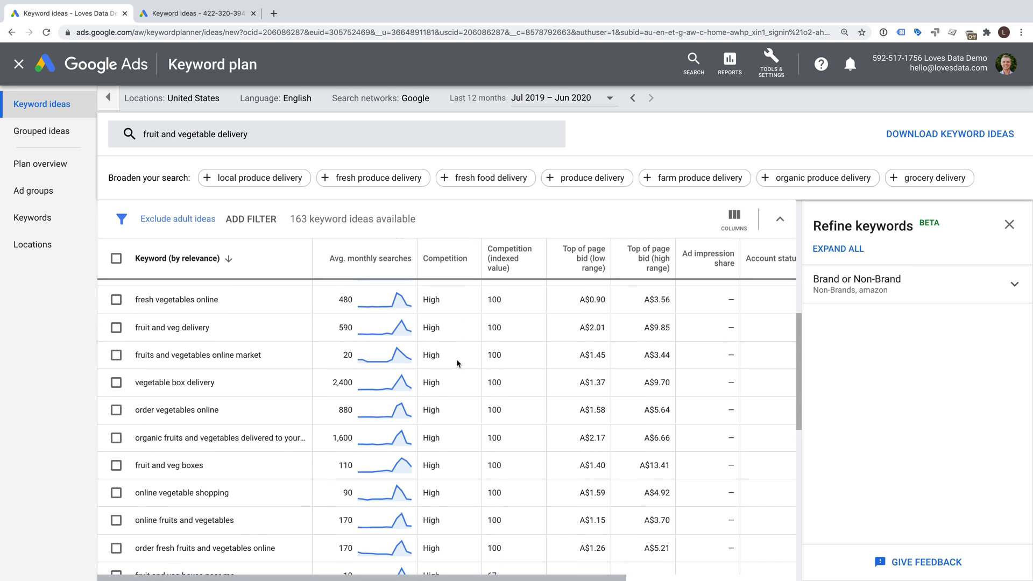
{"action": "scroll", "coordinate": [457, 359], "scroll_direction": "down", "scroll_amount": 2}
{"action": "scroll", "coordinate": [456, 359], "scroll_direction": "up", "scroll_amount": 5}
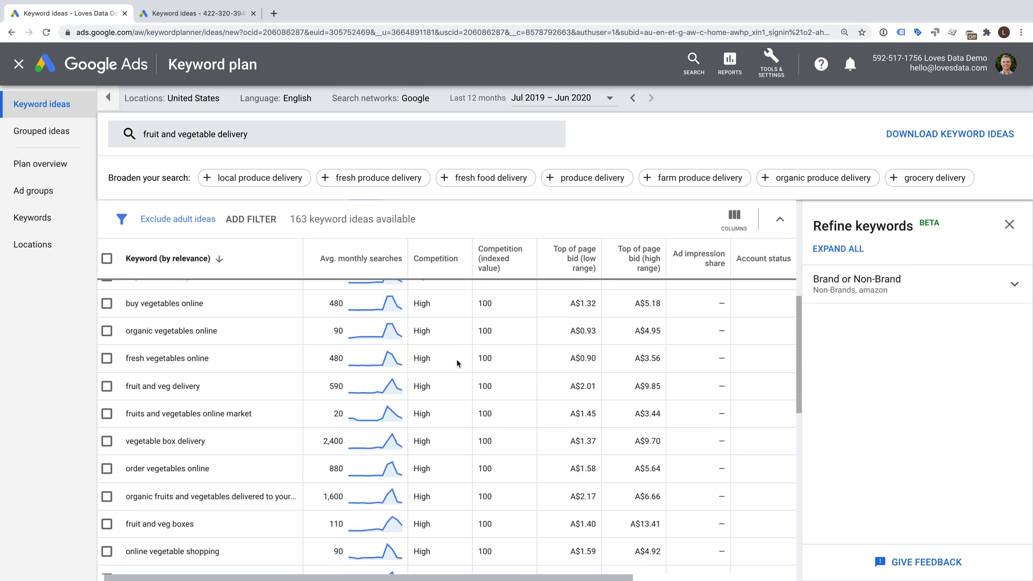
{"action": "scroll", "coordinate": [457, 359], "scroll_direction": "up", "scroll_amount": 4}
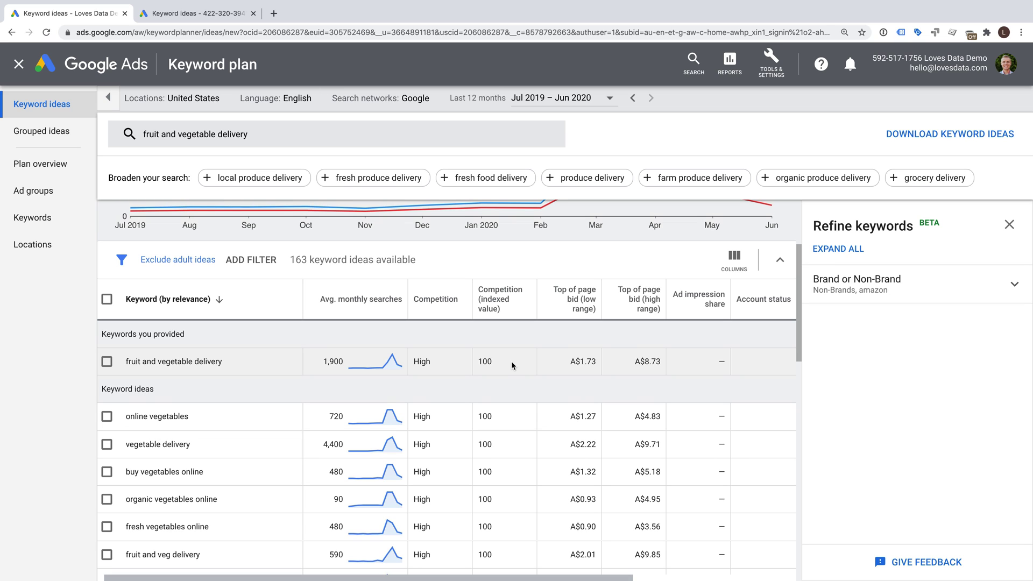
{"action": "scroll", "coordinate": [513, 380], "scroll_direction": "down", "scroll_amount": 10}
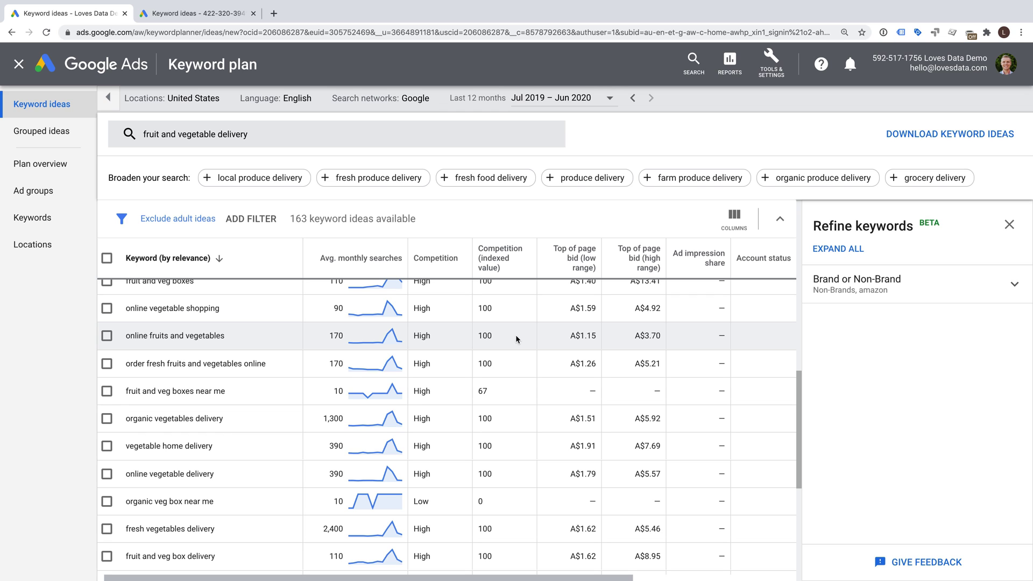
{"action": "mouse_move", "coordinate": [563, 267]}
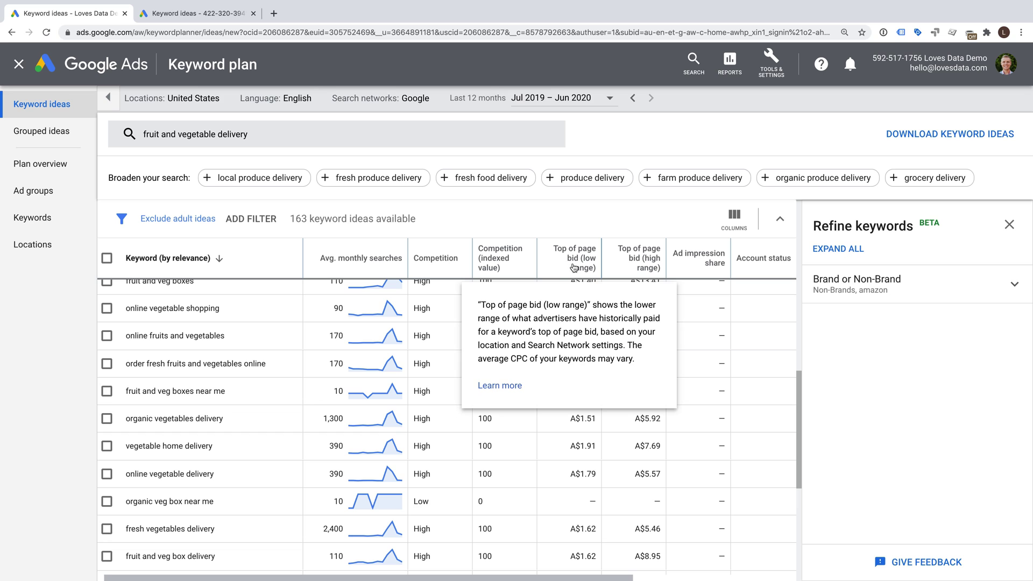
{"action": "mouse_move", "coordinate": [618, 267]}
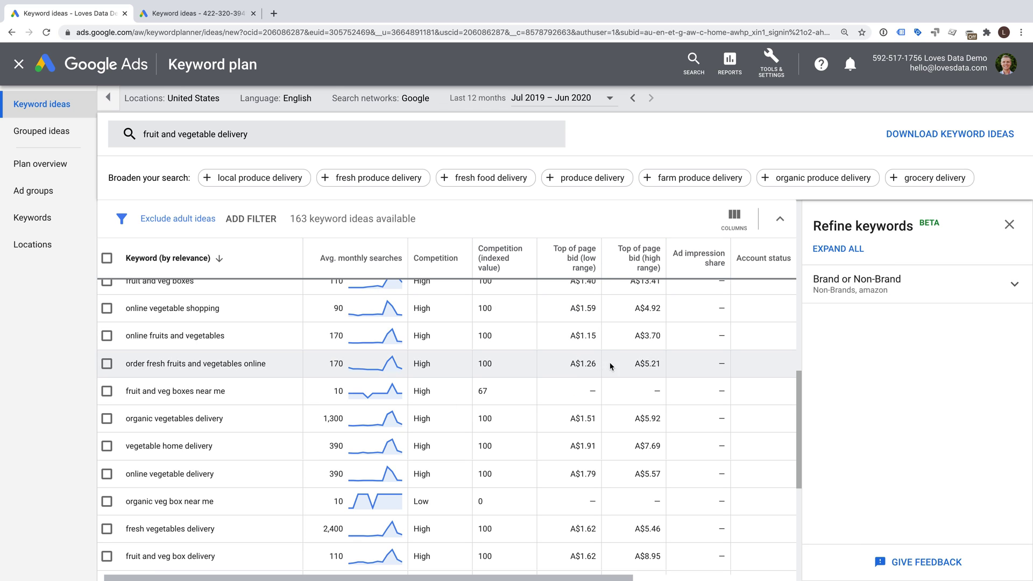
{"action": "scroll", "coordinate": [631, 365], "scroll_direction": "up", "scroll_amount": 3}
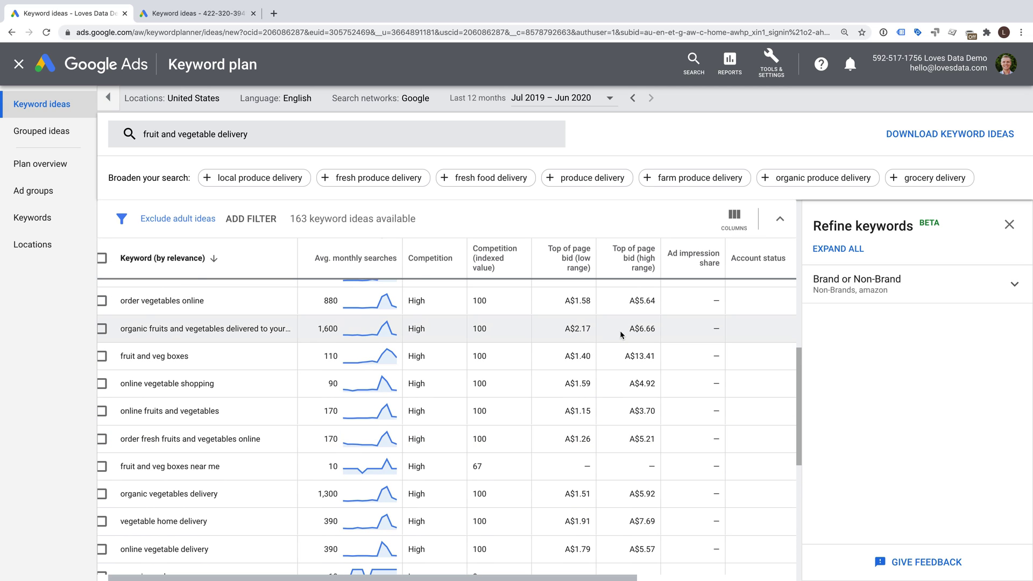
{"action": "scroll", "coordinate": [622, 335], "scroll_direction": "up", "scroll_amount": 2}
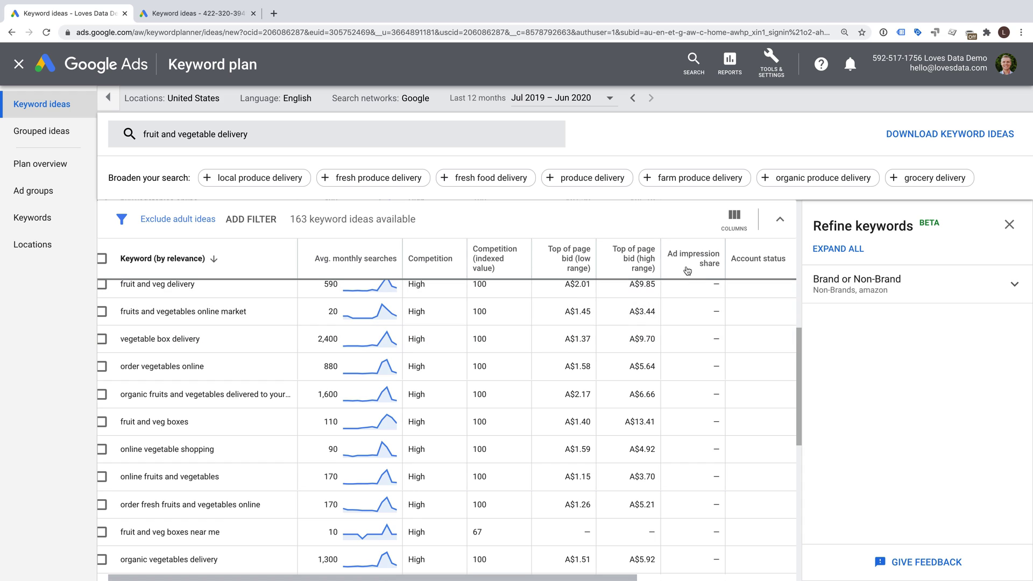
{"action": "mouse_move", "coordinate": [691, 264]}
{"action": "scroll", "coordinate": [694, 363], "scroll_direction": "up", "scroll_amount": 5}
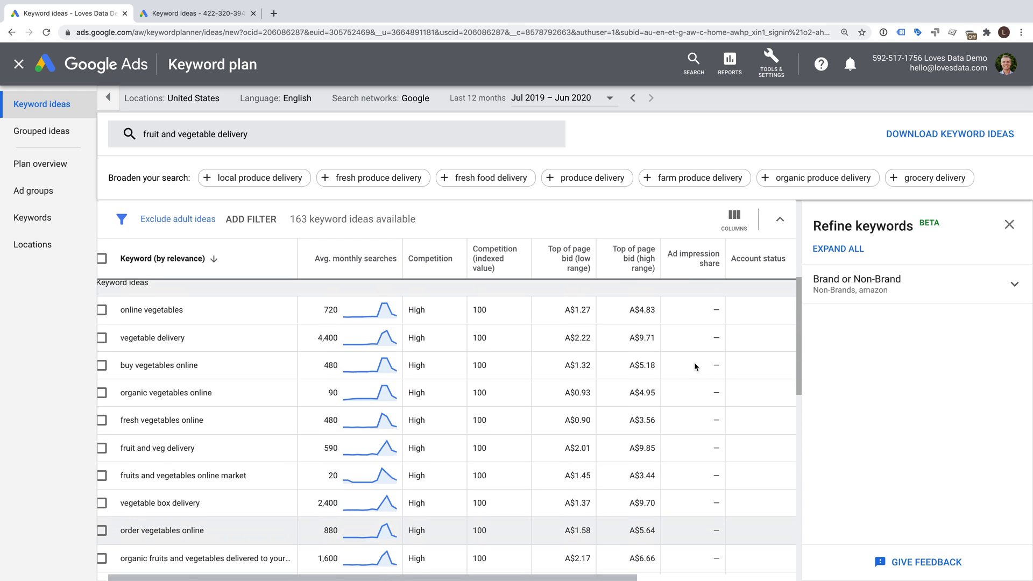
{"action": "scroll", "coordinate": [694, 367], "scroll_direction": "right", "scroll_amount": 5}
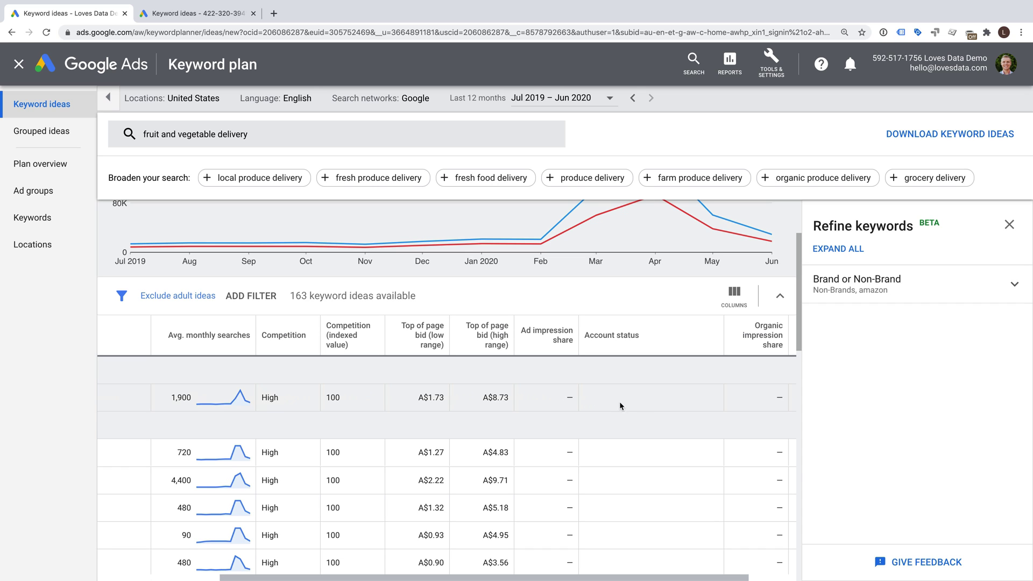
{"action": "scroll", "coordinate": [630, 405], "scroll_direction": "right", "scroll_amount": 3}
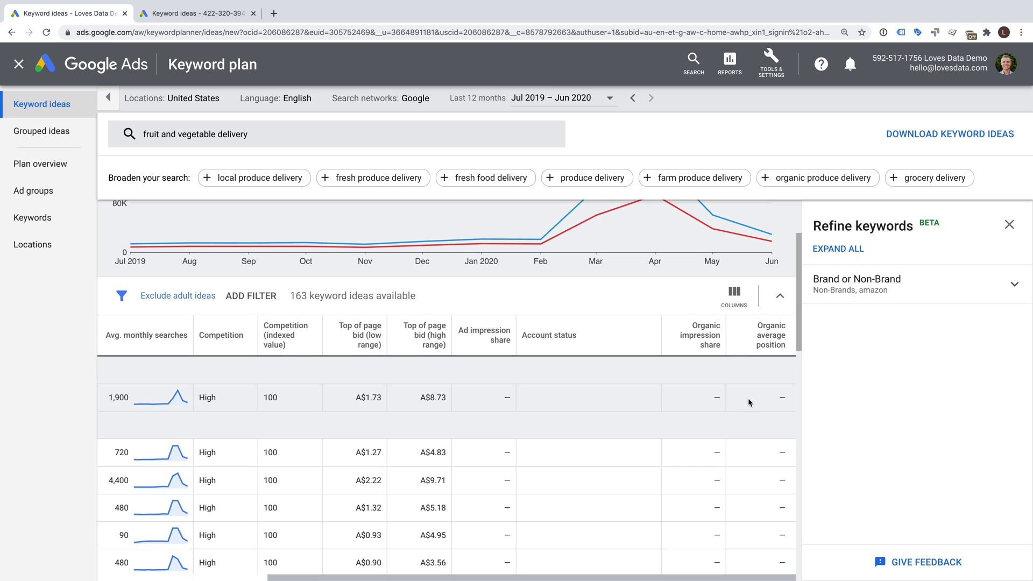
Add the Ad impression share and Account status columns to the keyword ideas table.
{"action": "left_click", "coordinate": [735, 296]}
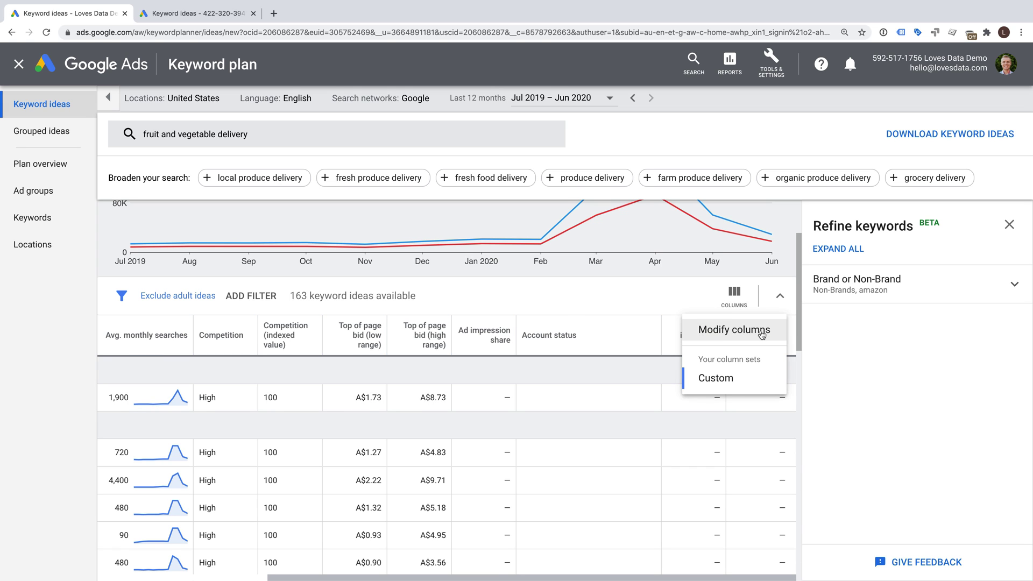
{"action": "left_click", "coordinate": [755, 332]}
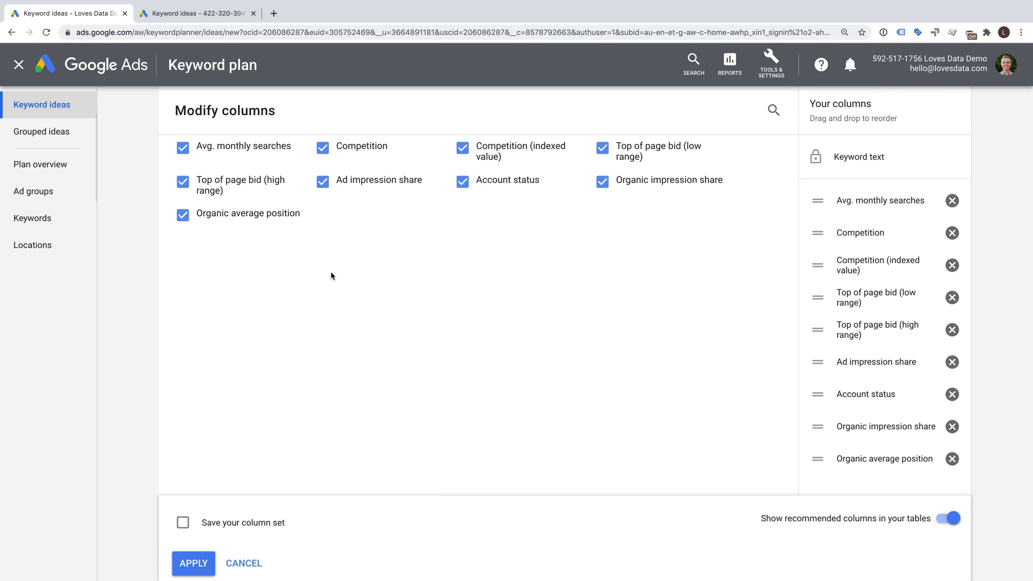
{"action": "left_click", "coordinate": [183, 216]}
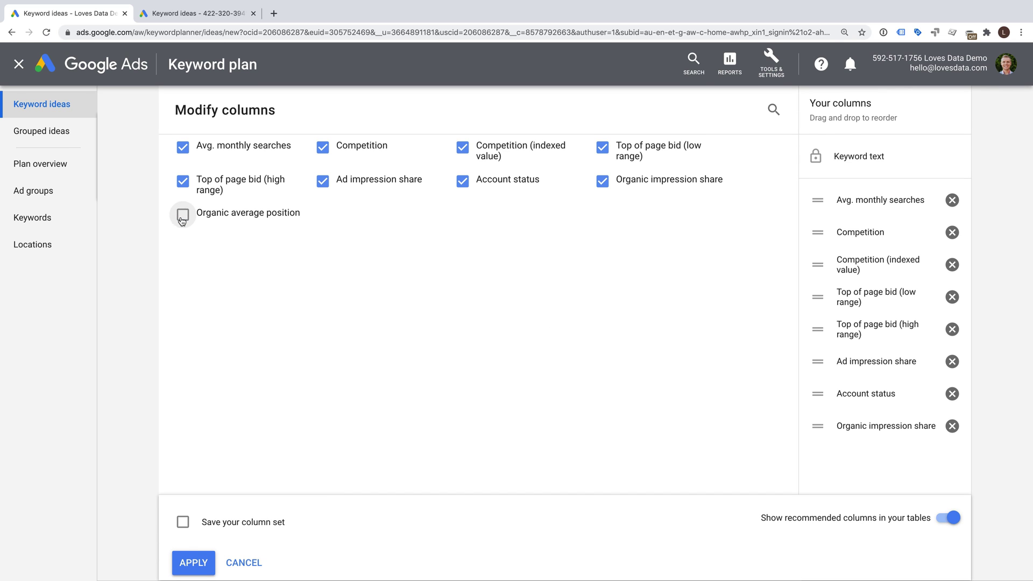
{"action": "left_click", "coordinate": [182, 216]}
{"action": "left_click", "coordinate": [323, 184]}
{"action": "left_click", "coordinate": [323, 184]}
{"action": "left_click", "coordinate": [464, 184]}
{"action": "left_click", "coordinate": [463, 183]}
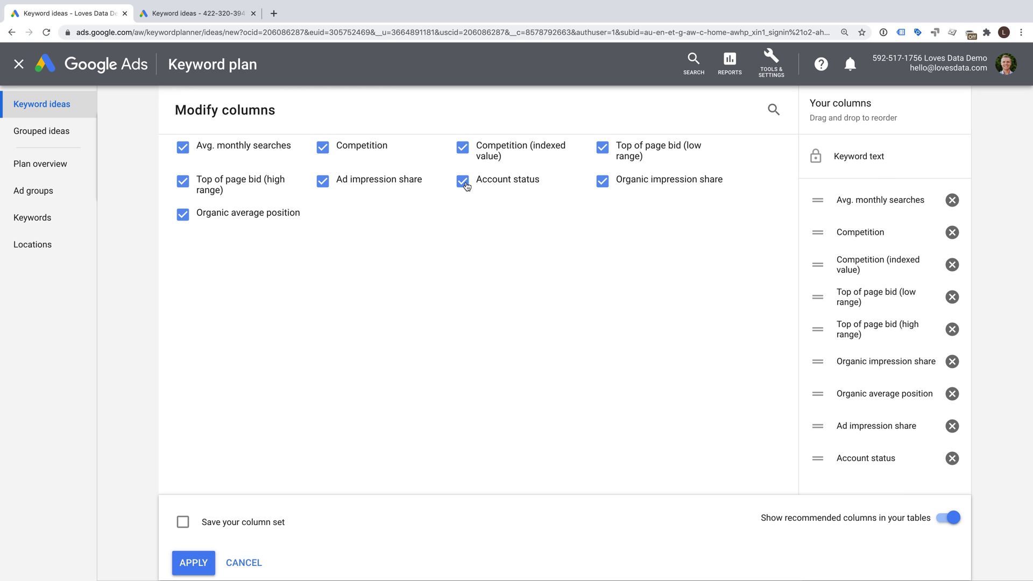
{"action": "left_click", "coordinate": [194, 562]}
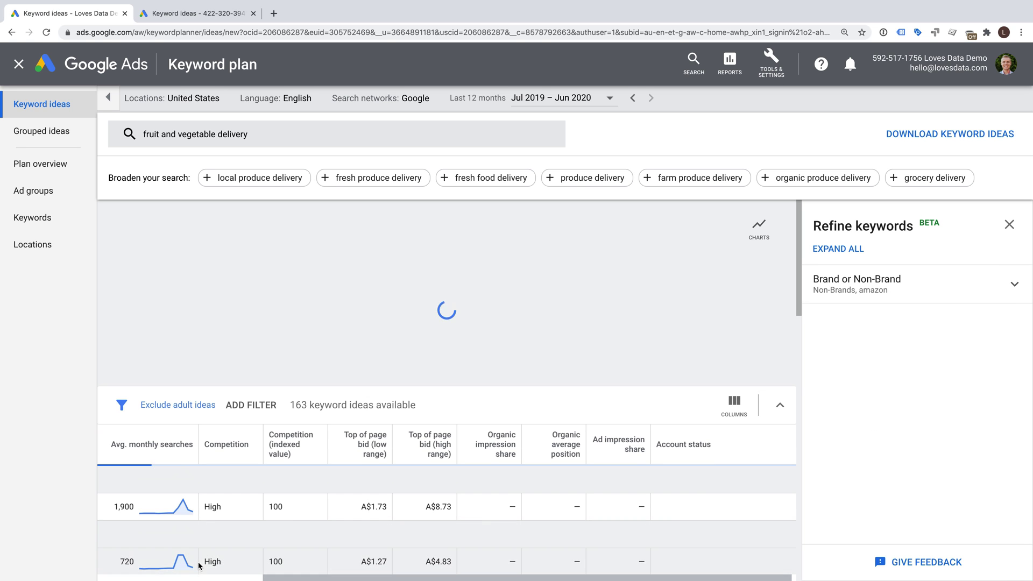
{"action": "scroll", "coordinate": [371, 473], "scroll_direction": "down", "scroll_amount": 3}
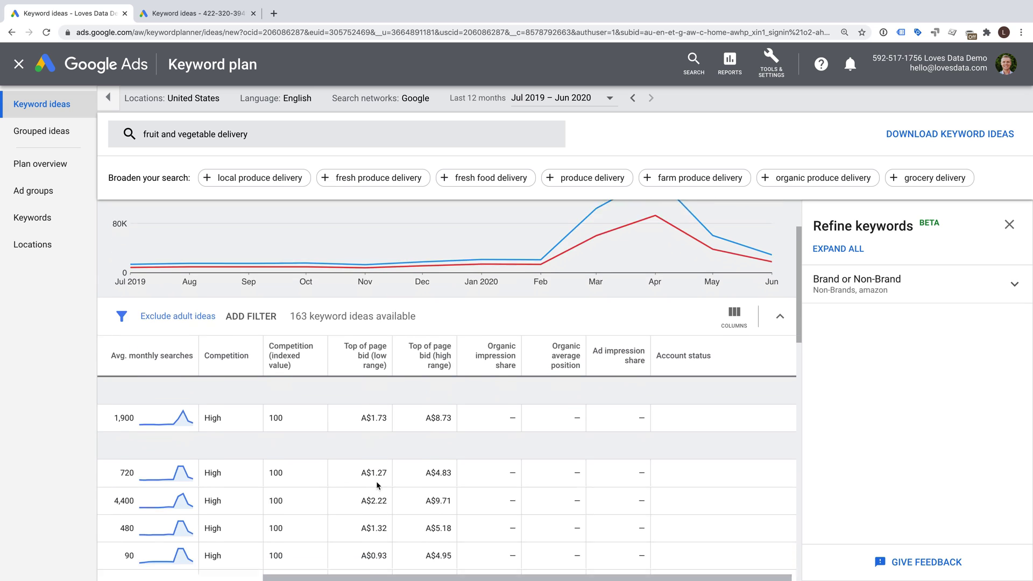
{"action": "scroll", "coordinate": [376, 485], "scroll_direction": "left", "scroll_amount": 1}
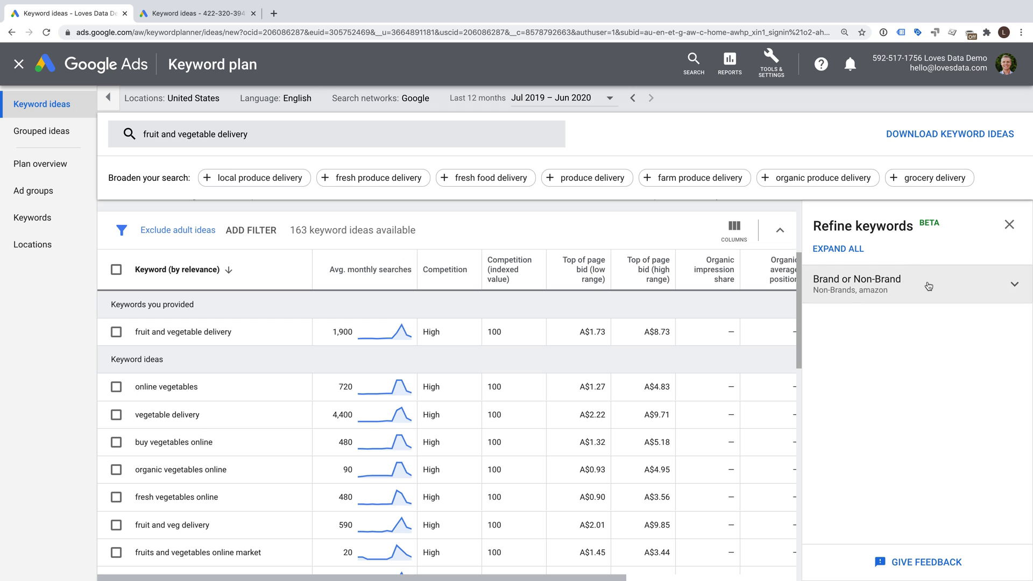
{"action": "left_click", "coordinate": [928, 285]}
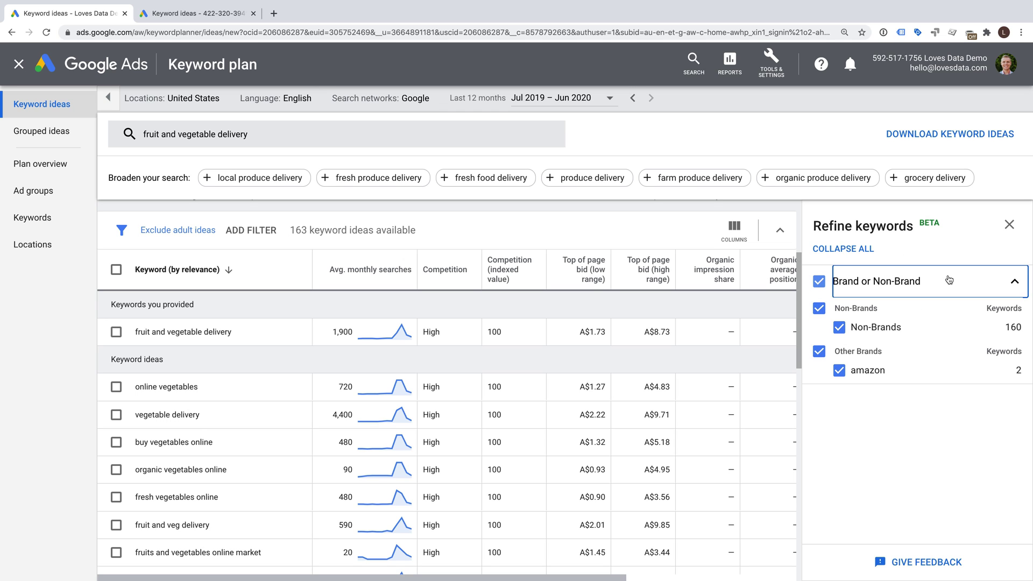
{"action": "left_click", "coordinate": [850, 279]}
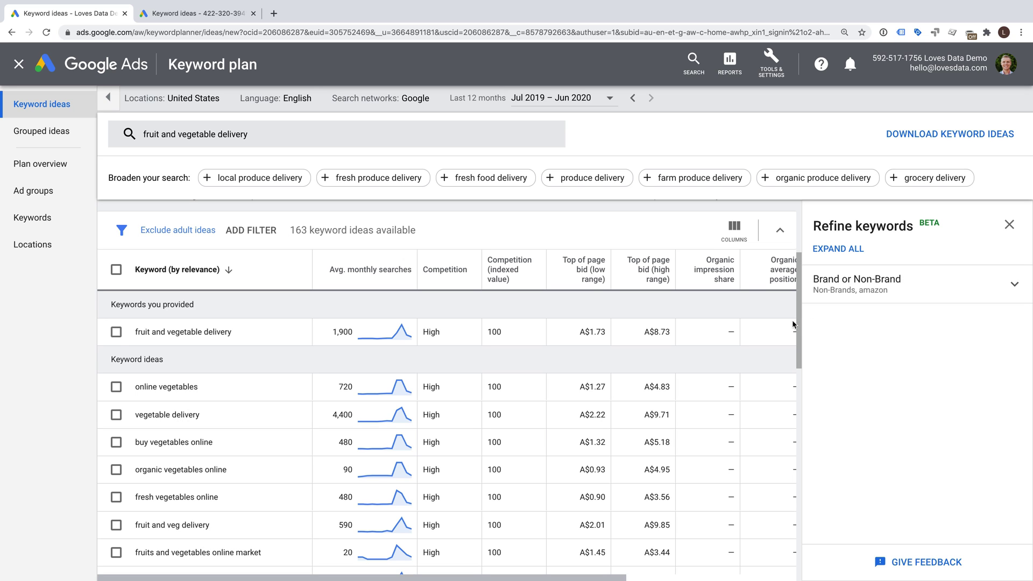
Tick vegetable delivery, buy vegetables online, organic vegetables online and fresh vegetables online.
{"action": "scroll", "coordinate": [272, 364], "scroll_direction": "down", "scroll_amount": 2}
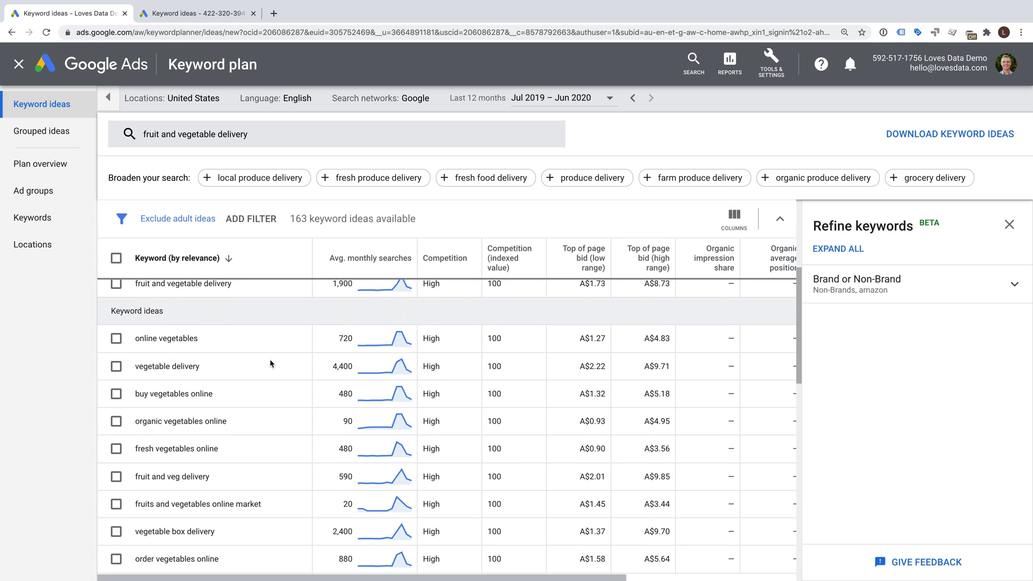
{"action": "scroll", "coordinate": [272, 364], "scroll_direction": "up", "scroll_amount": 2}
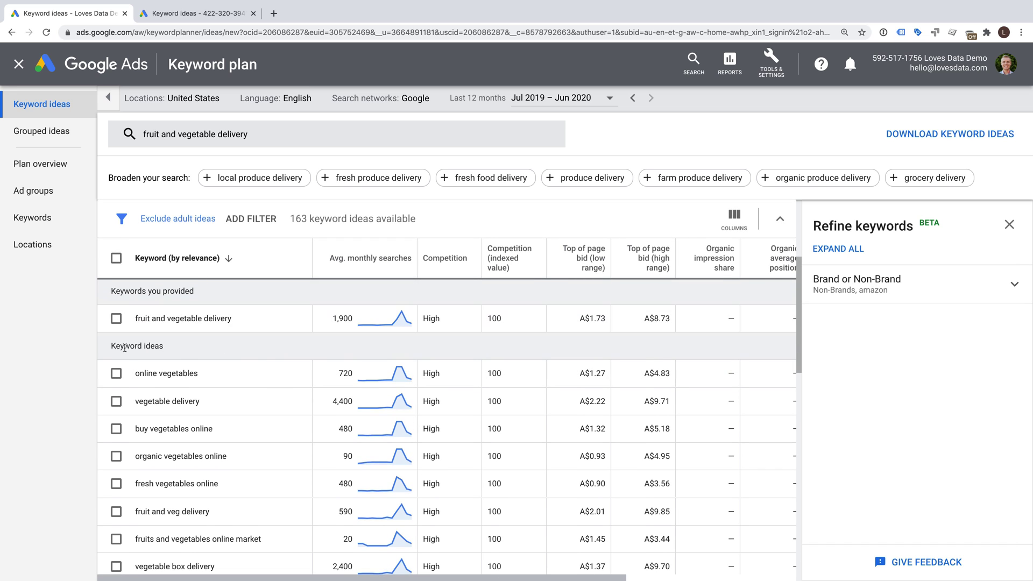
{"action": "scroll", "coordinate": [117, 376], "scroll_direction": "down", "scroll_amount": 2}
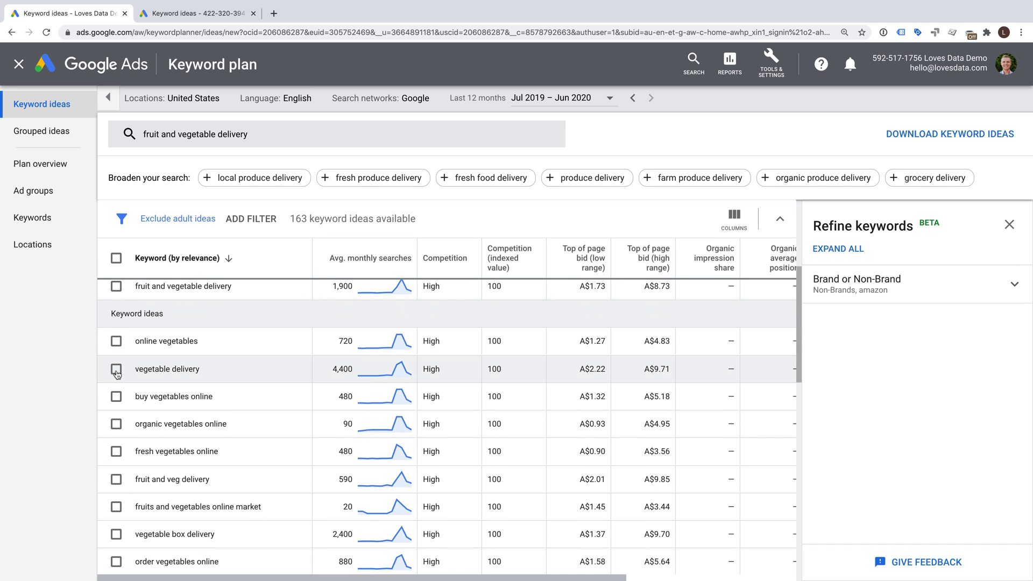
{"action": "left_click", "coordinate": [116, 371]}
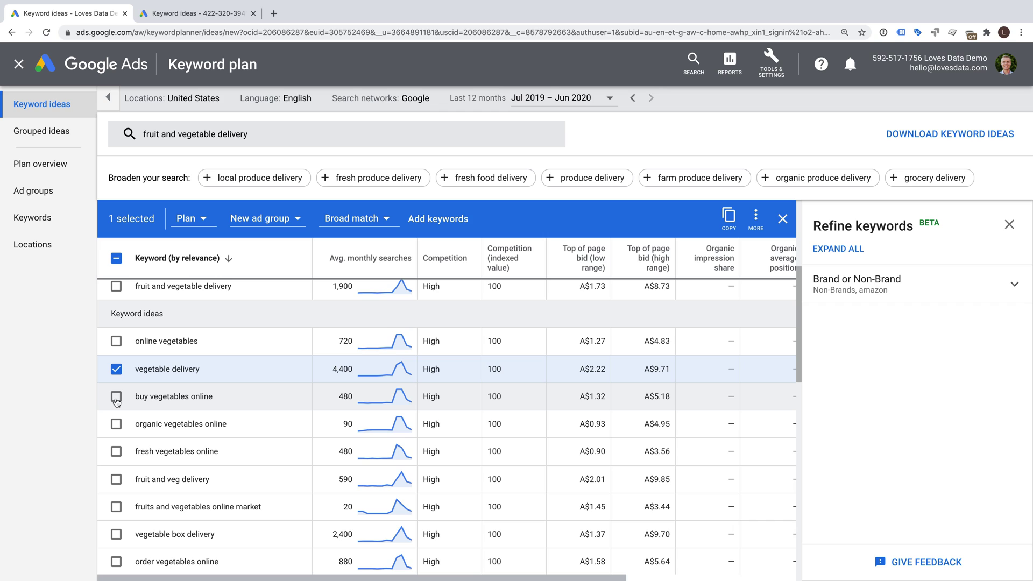
{"action": "left_click", "coordinate": [116, 398]}
{"action": "left_click", "coordinate": [117, 424]}
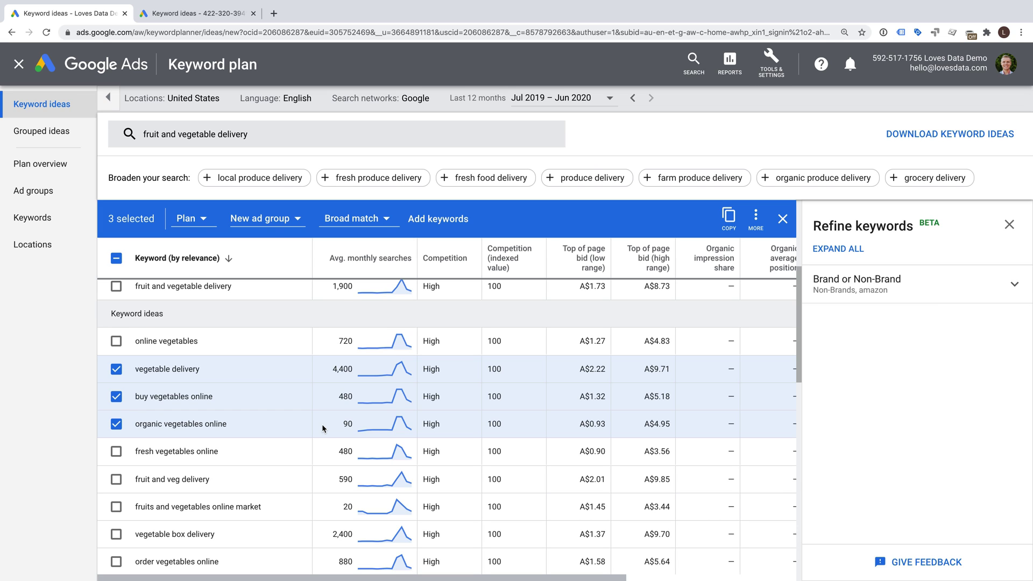
{"action": "scroll", "coordinate": [323, 425], "scroll_direction": "down", "scroll_amount": 2}
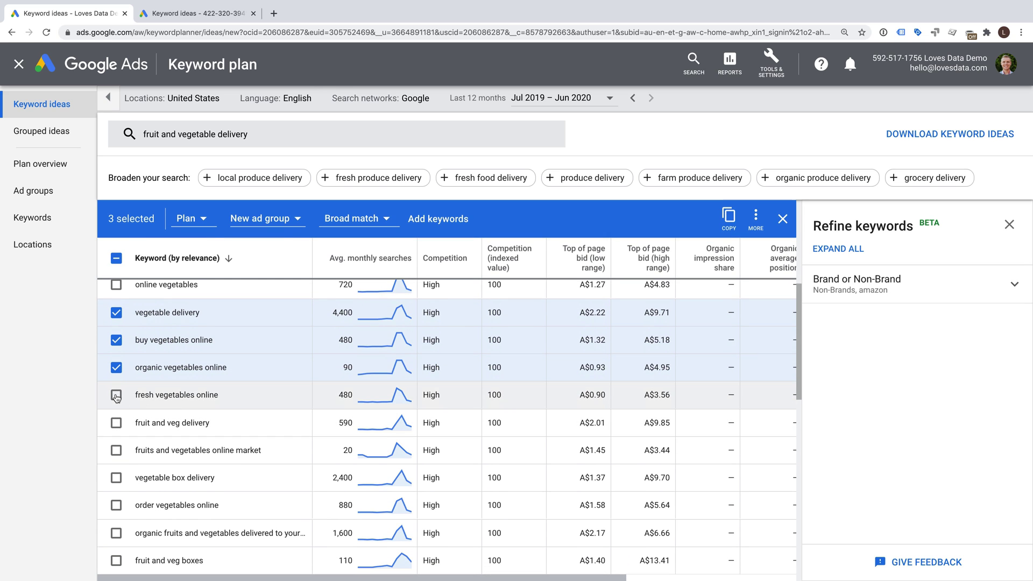
{"action": "left_click", "coordinate": [116, 397]}
Also tick fruit and veg delivery and fruits and vegetables online market.
{"action": "scroll", "coordinate": [253, 397], "scroll_direction": "down", "scroll_amount": 2}
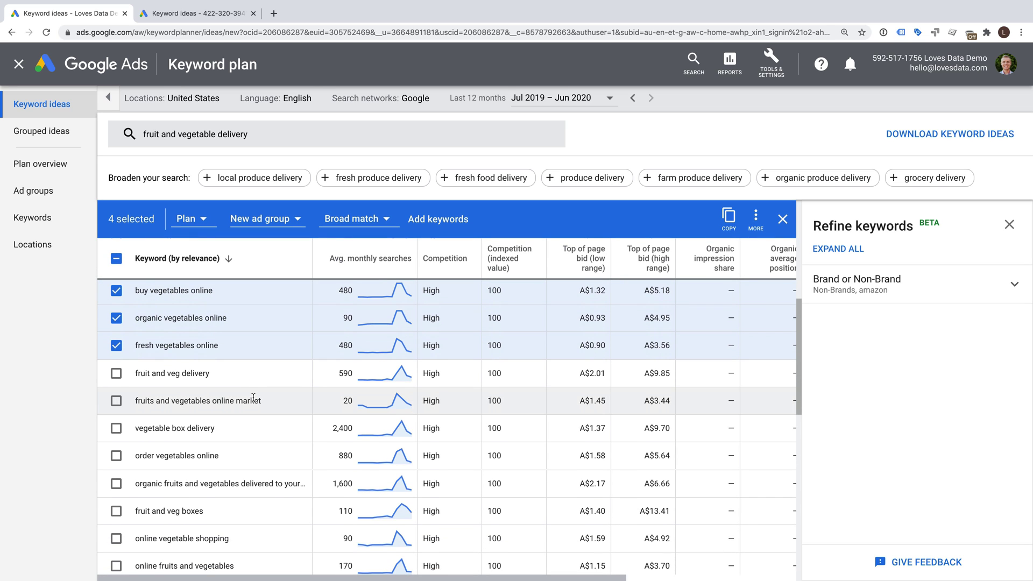
{"action": "left_click", "coordinate": [202, 219]}
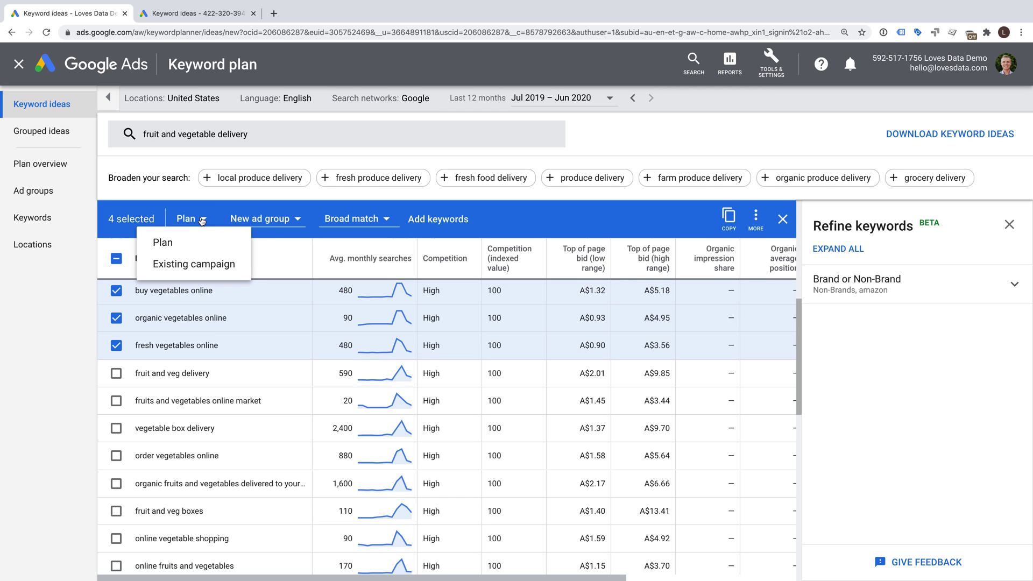
{"action": "left_click", "coordinate": [201, 219]}
{"action": "left_click", "coordinate": [115, 373]}
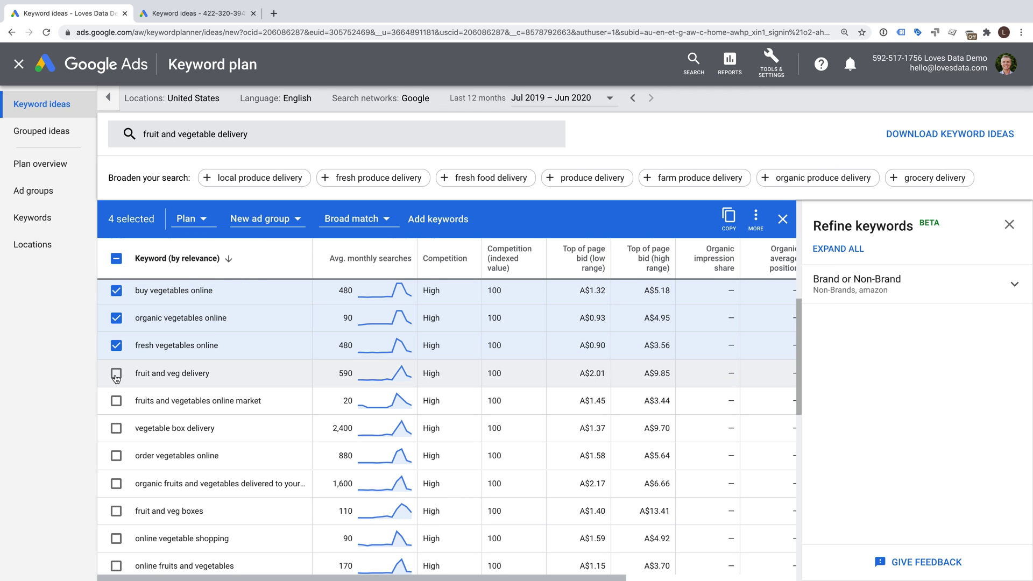
{"action": "left_click", "coordinate": [115, 400]}
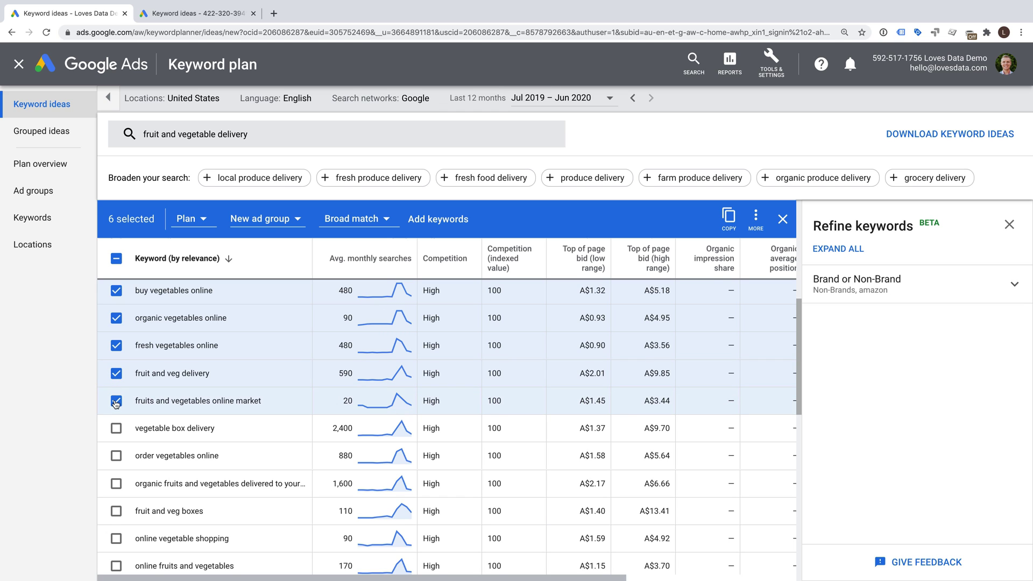
{"action": "left_click", "coordinate": [200, 219]}
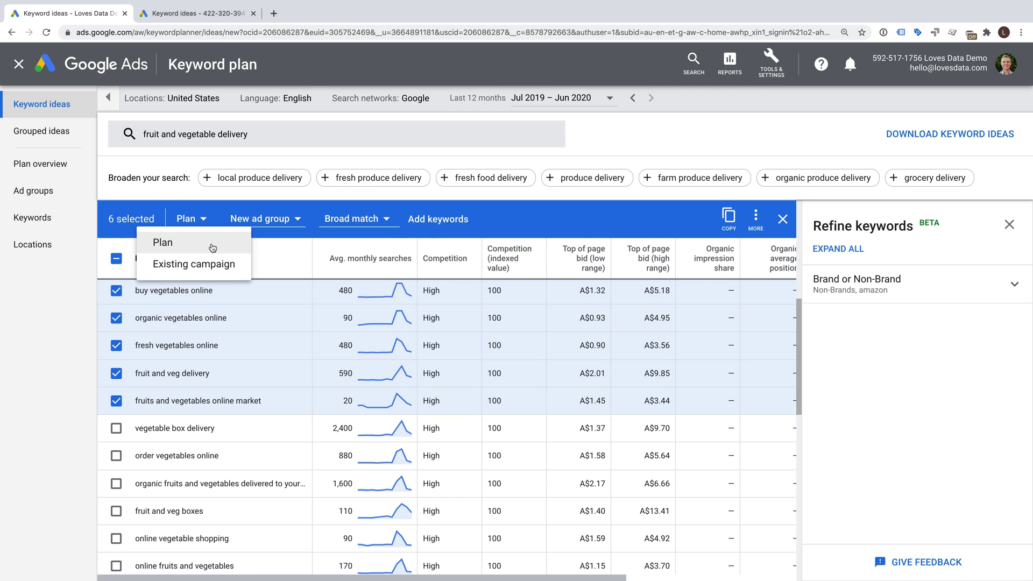
Add the six keywords as broad match to a new 'Vegetables' ad group in the plan.
{"action": "left_click", "coordinate": [162, 242]}
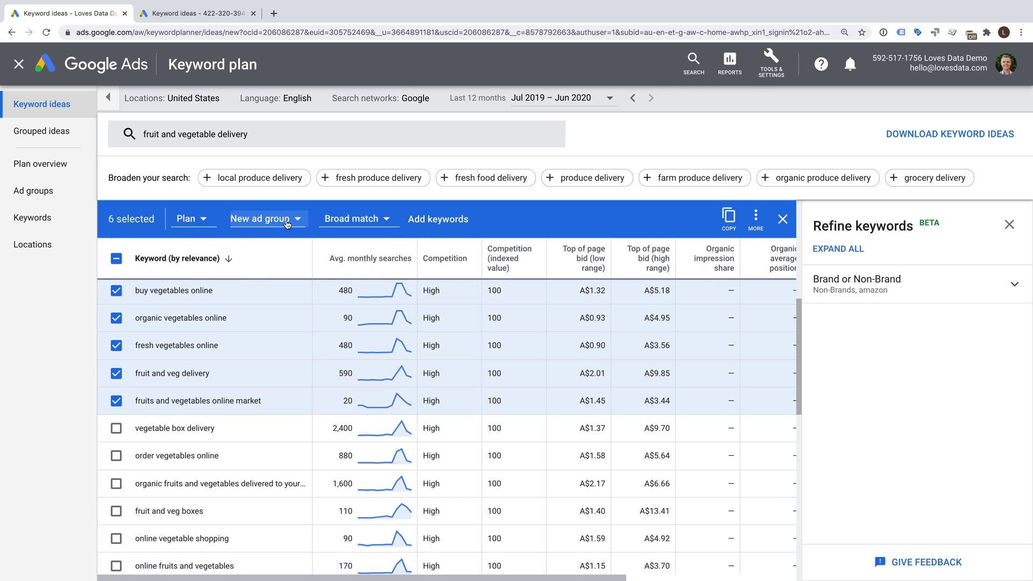
{"action": "left_click", "coordinate": [287, 225]}
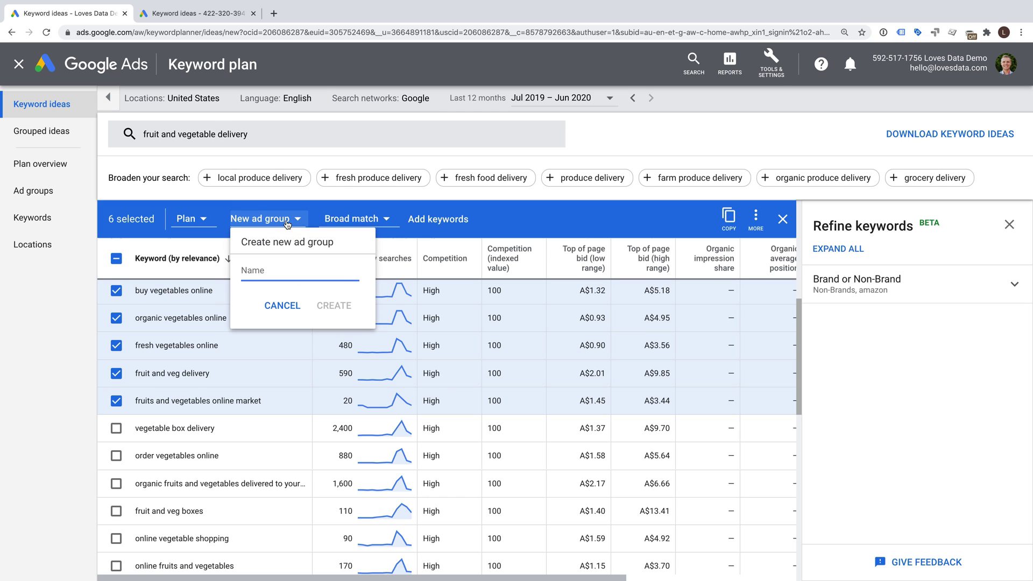
{"action": "type", "text": "Vegetables"}
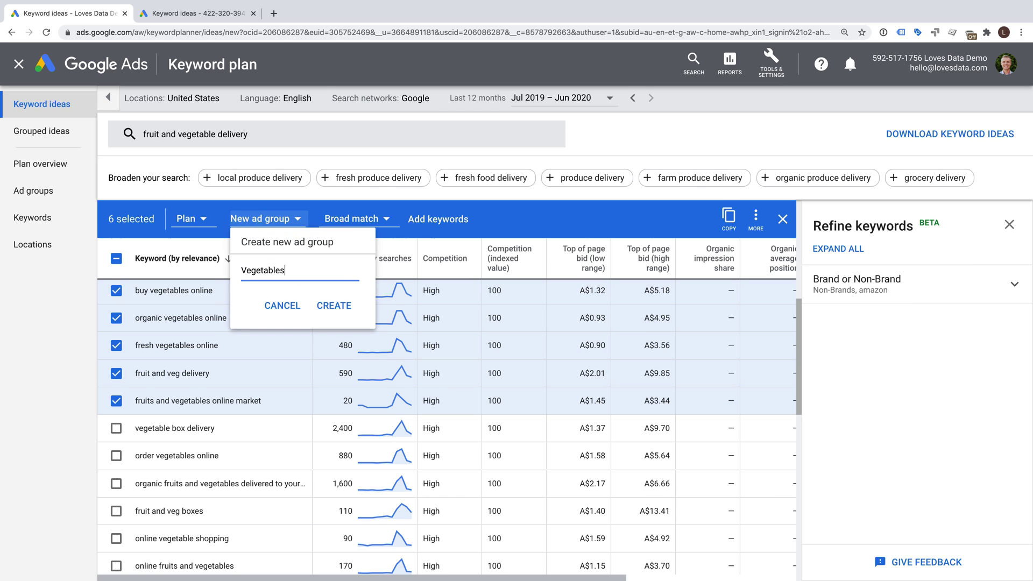
{"action": "left_click", "coordinate": [350, 311]}
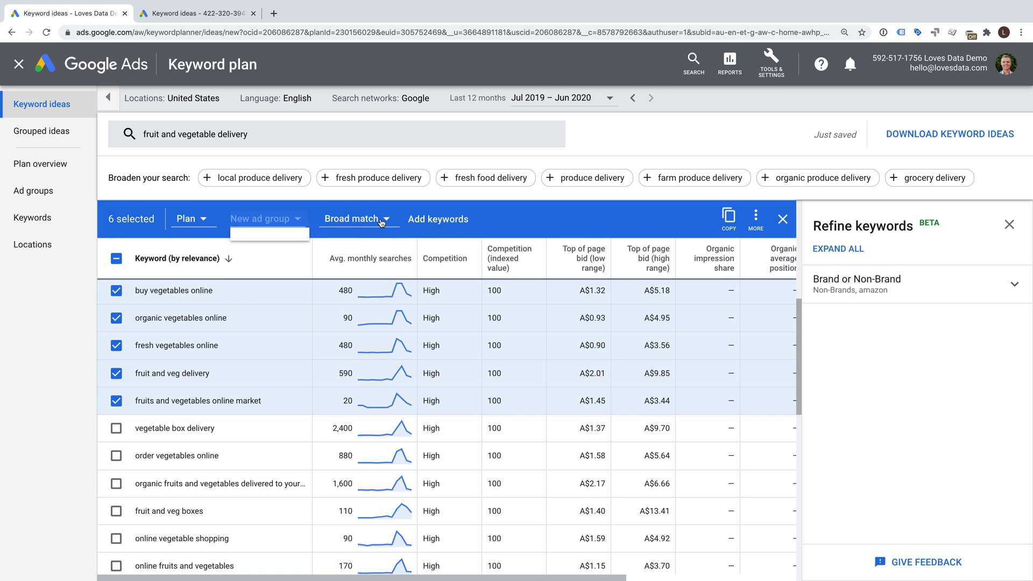
{"action": "left_click", "coordinate": [380, 221]}
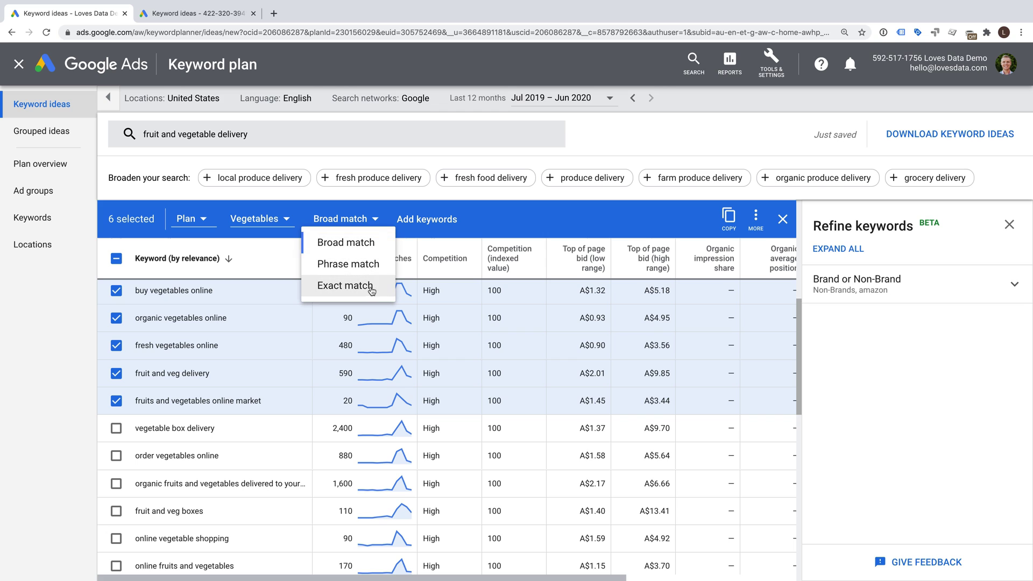
{"action": "left_click", "coordinate": [373, 219]}
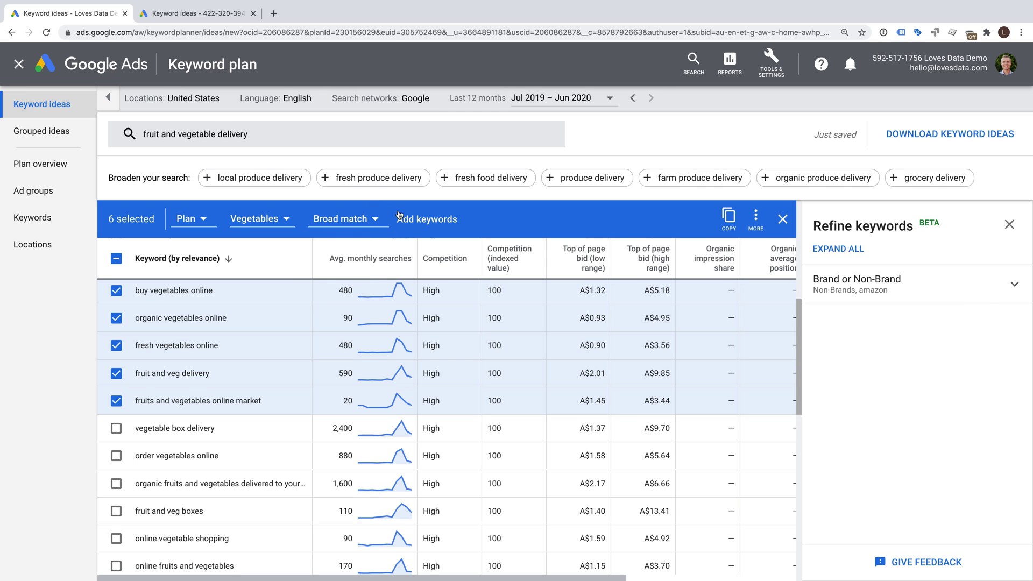
{"action": "left_click", "coordinate": [428, 225]}
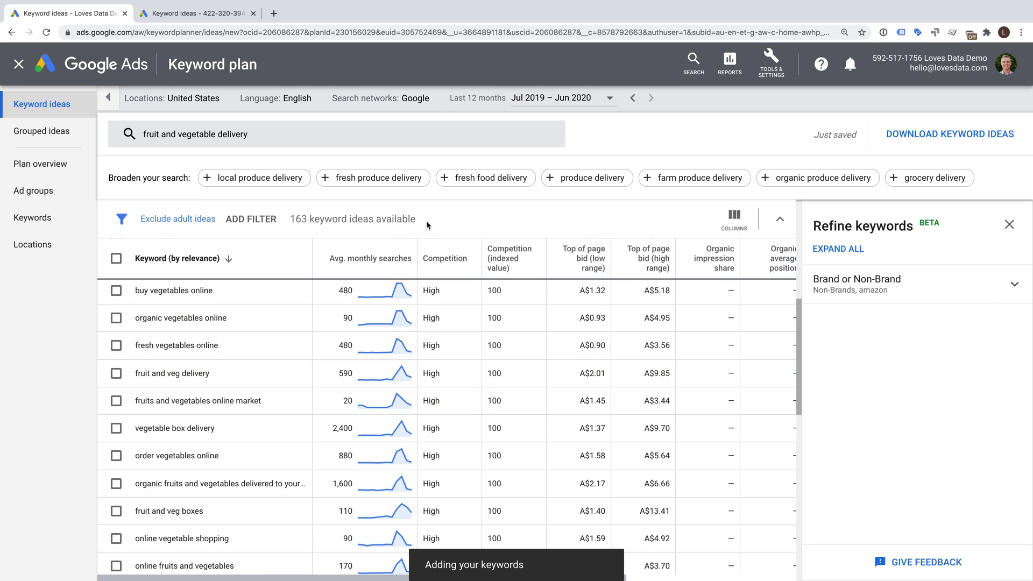